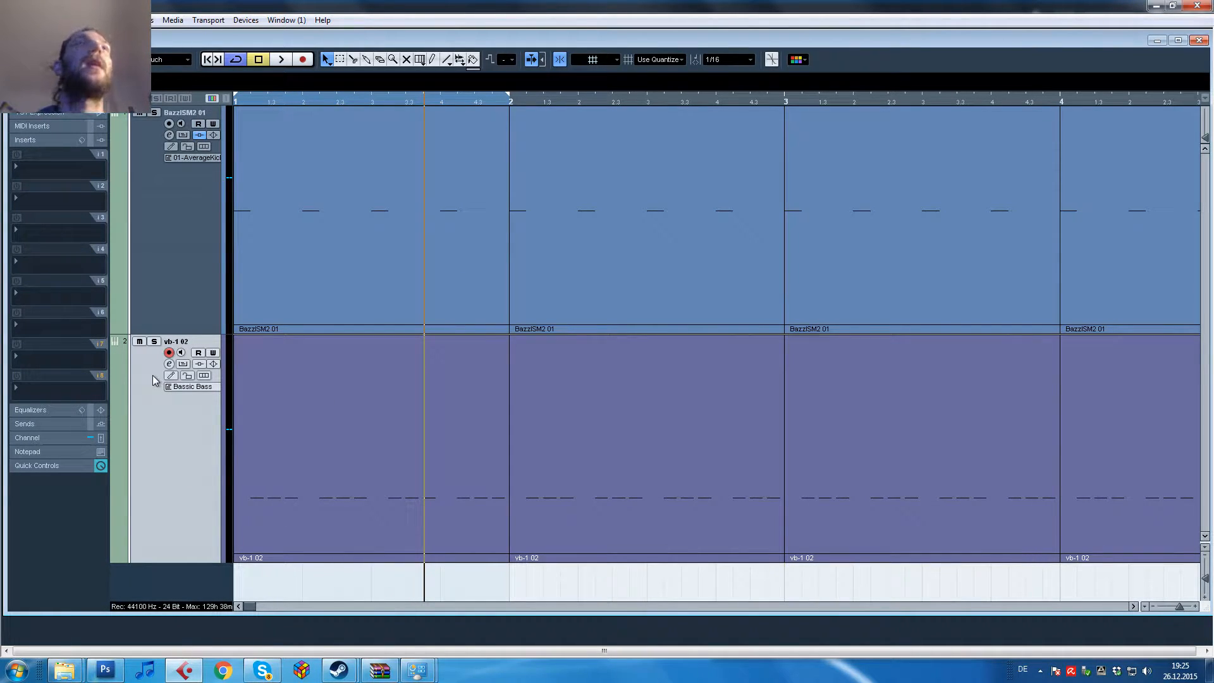
Add one stereo audio track below the vb-1 bass track.
{"action": "right_click", "coordinate": [158, 478]}
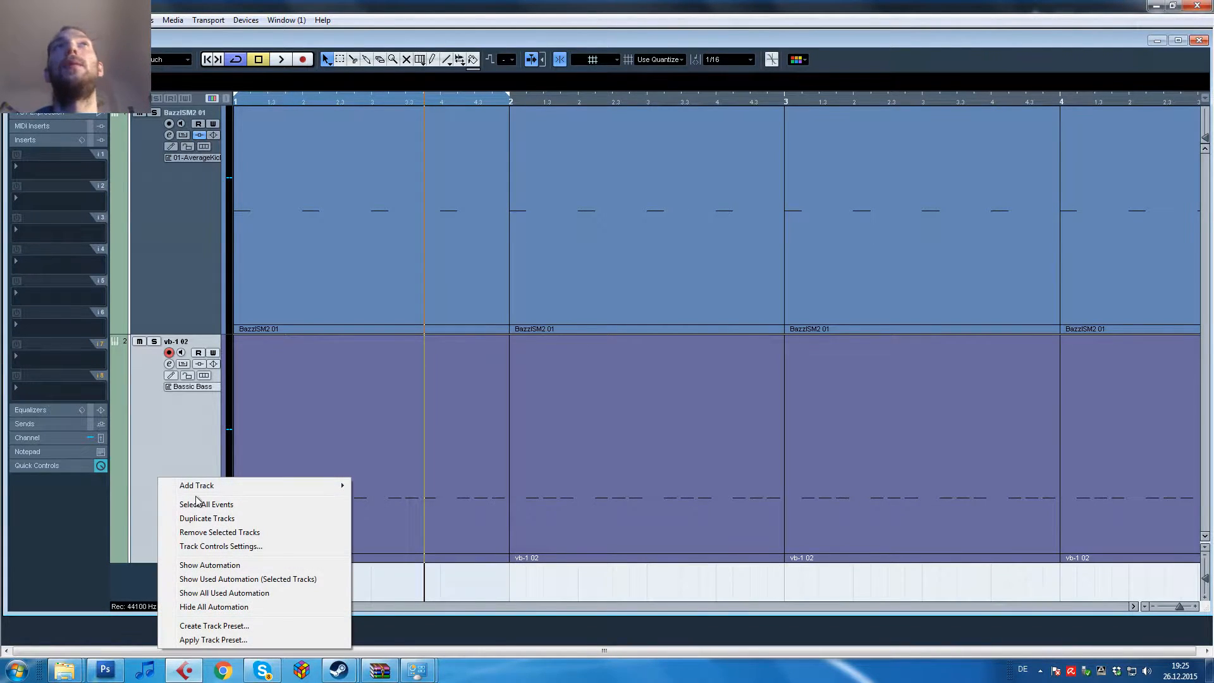
{"action": "mouse_move", "coordinate": [194, 487]}
{"action": "left_click", "coordinate": [389, 295]}
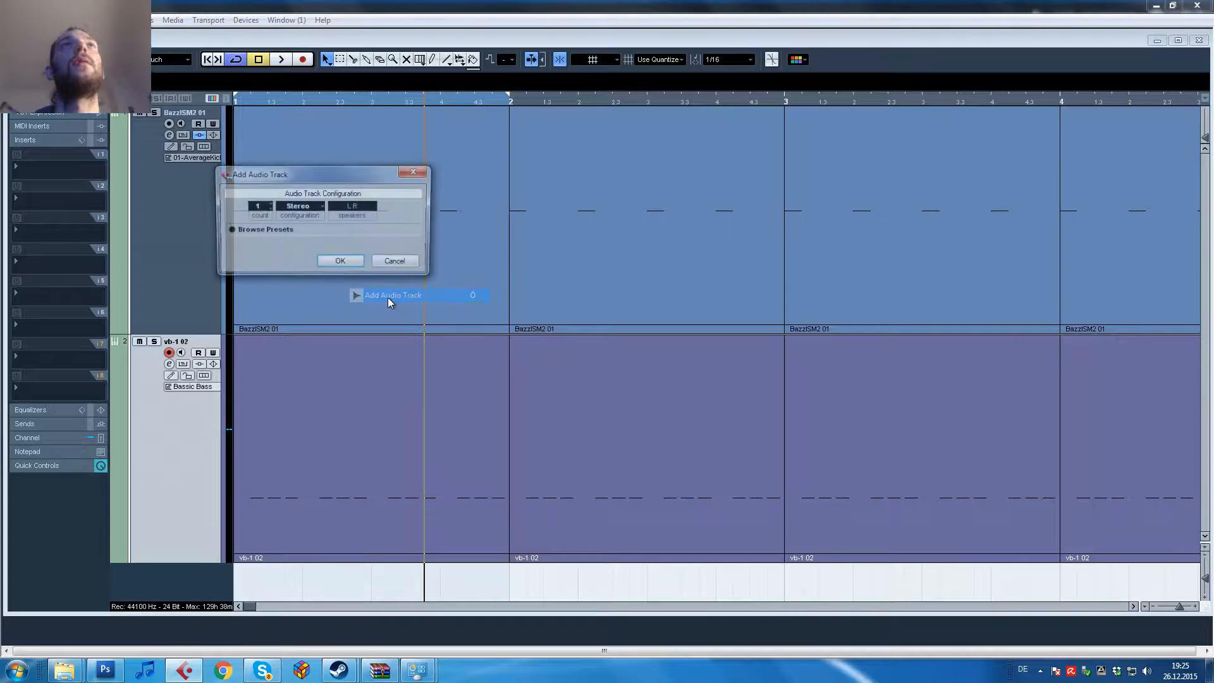
{"action": "left_click", "coordinate": [348, 266]}
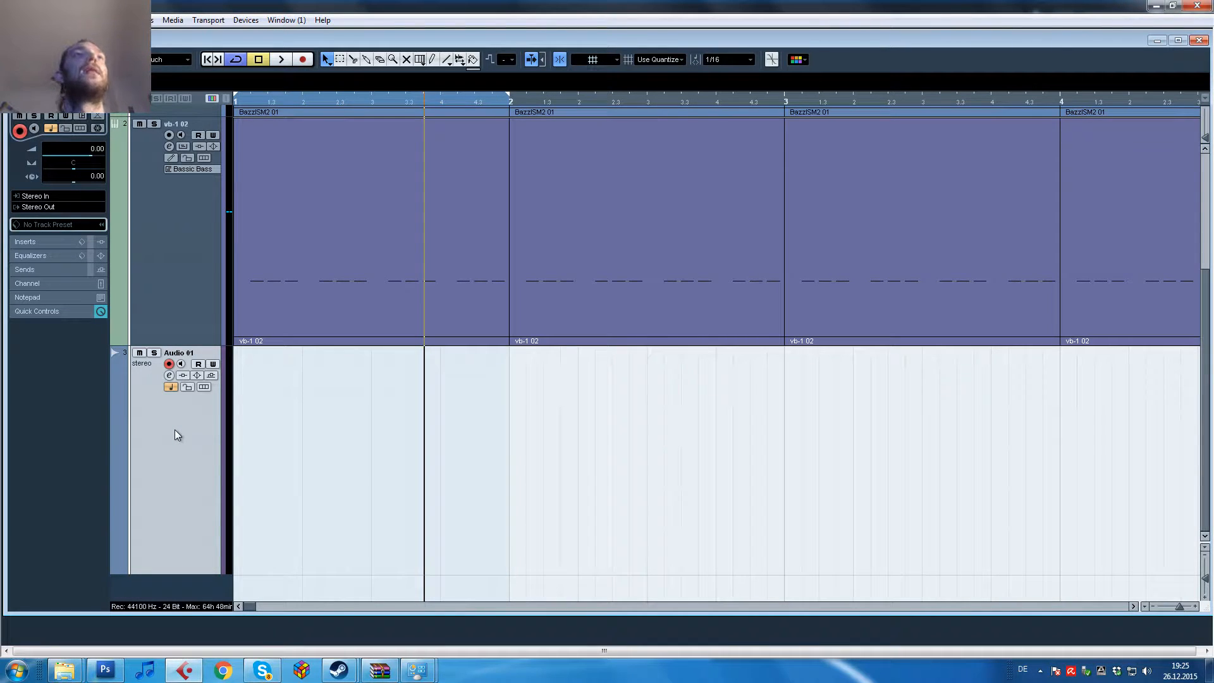
Import the sample VEC3 Claps 001 onto the new audio track as a new version.
{"action": "key", "text": "ctrl+i"}
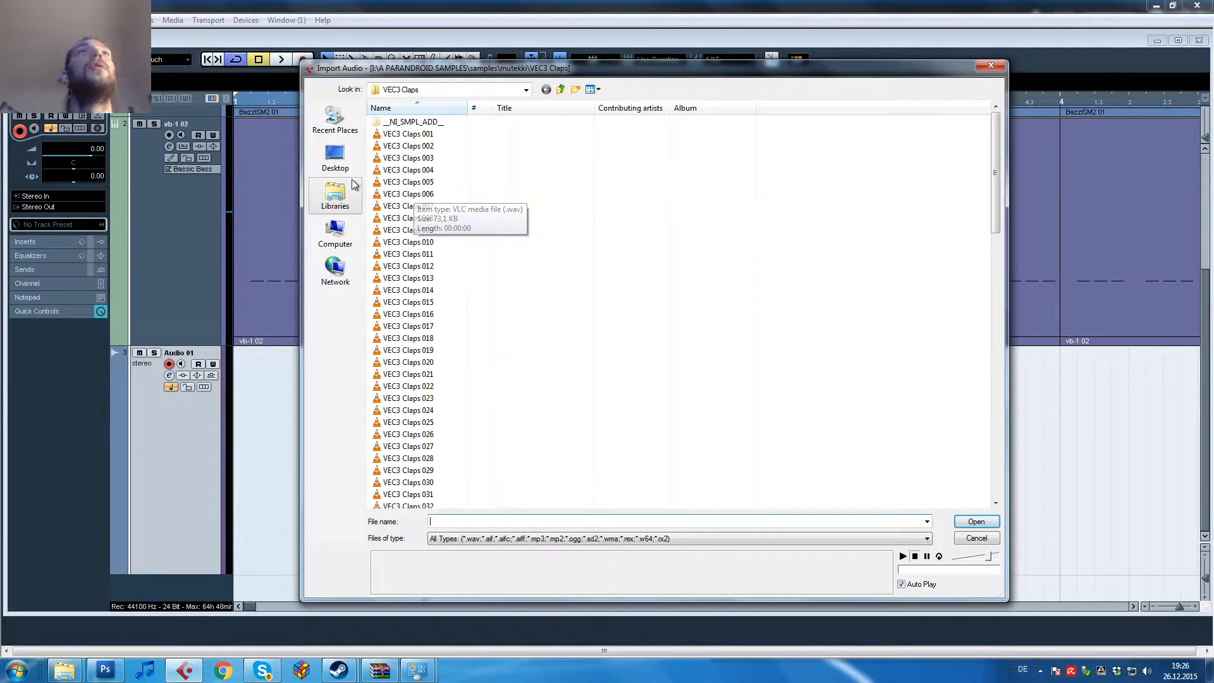
{"action": "left_click", "coordinate": [498, 137]}
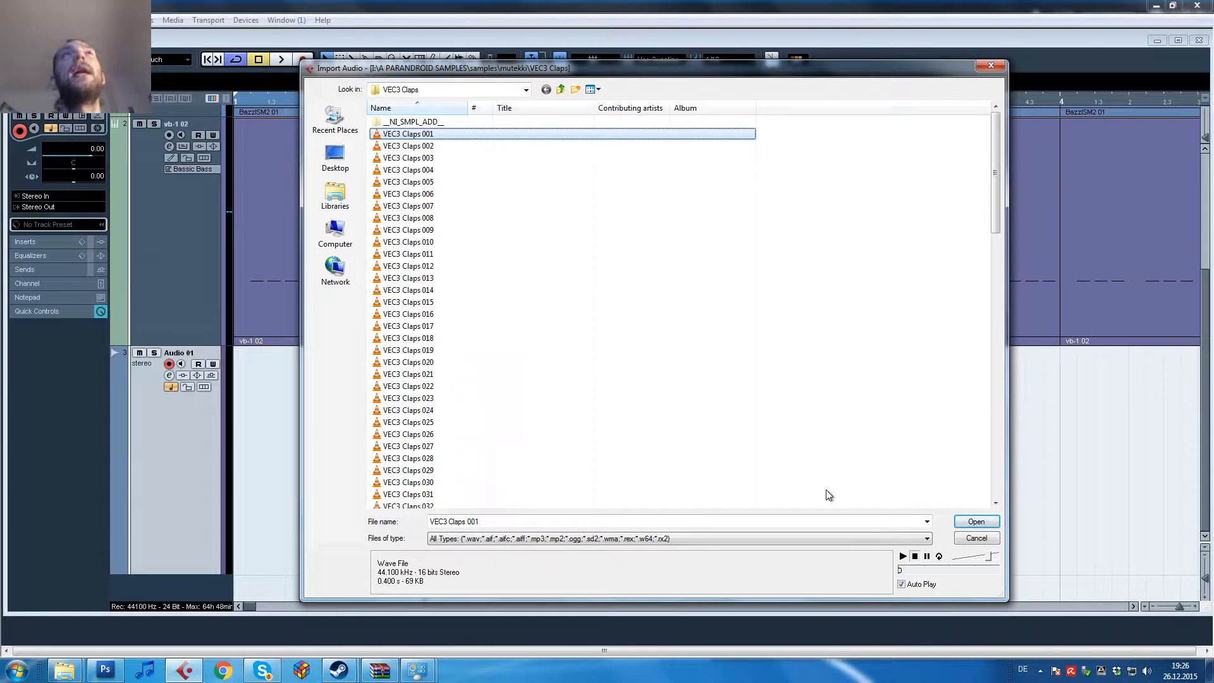
{"action": "key", "text": "Return"}
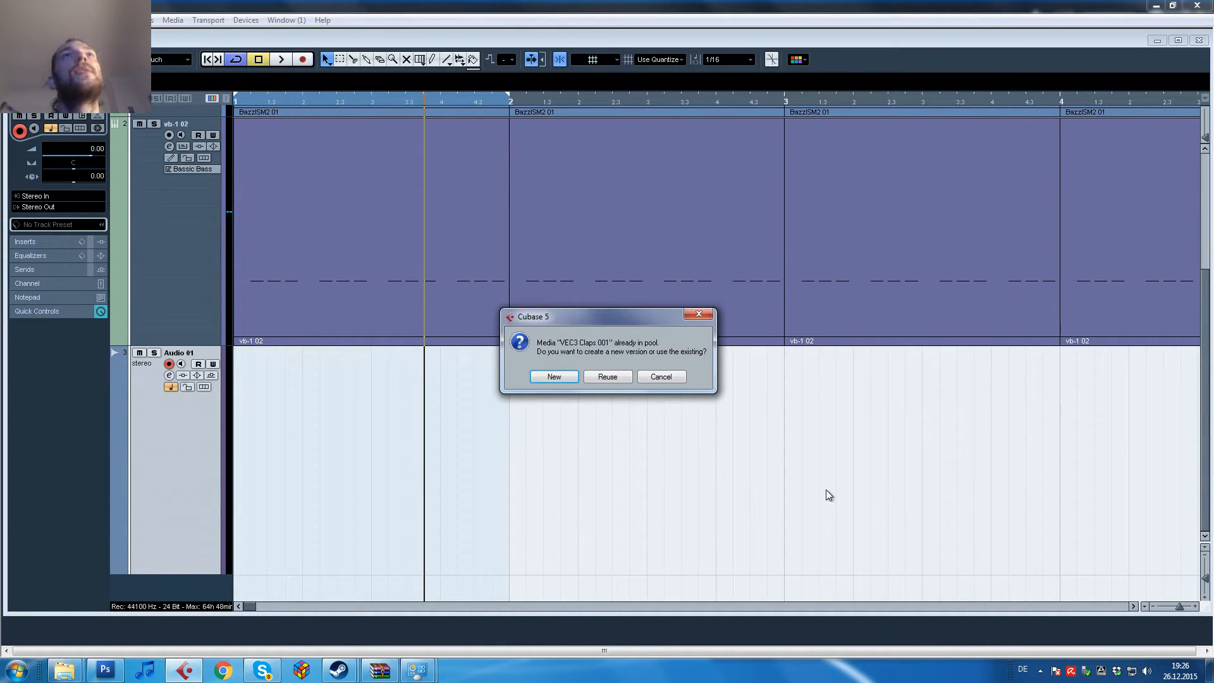
{"action": "key", "text": "Return"}
{"action": "key", "text": "Return"}
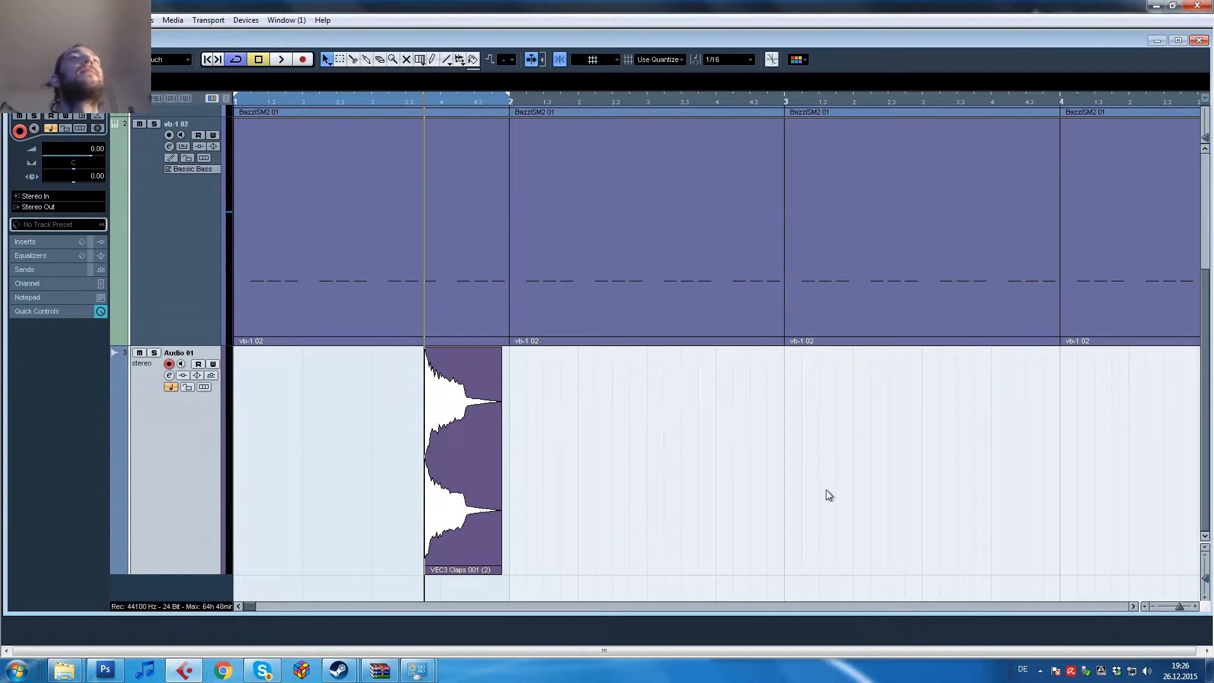
Place the clap on beats 2 and 4 of bar 1 and trim both events to a length of 0.0.3.99.
{"action": "left_click_drag", "start_coordinate": [459, 416], "coordinate": [338, 405]}
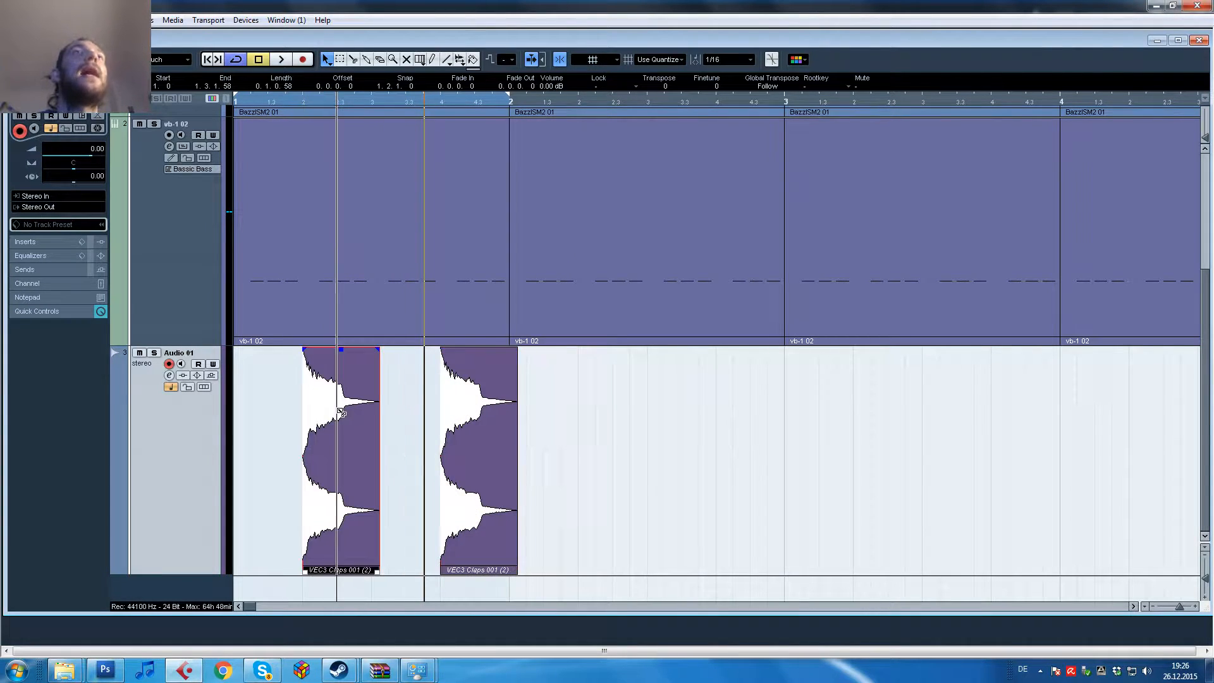
{"action": "left_click_drag", "start_coordinate": [251, 405], "coordinate": [455, 449]}
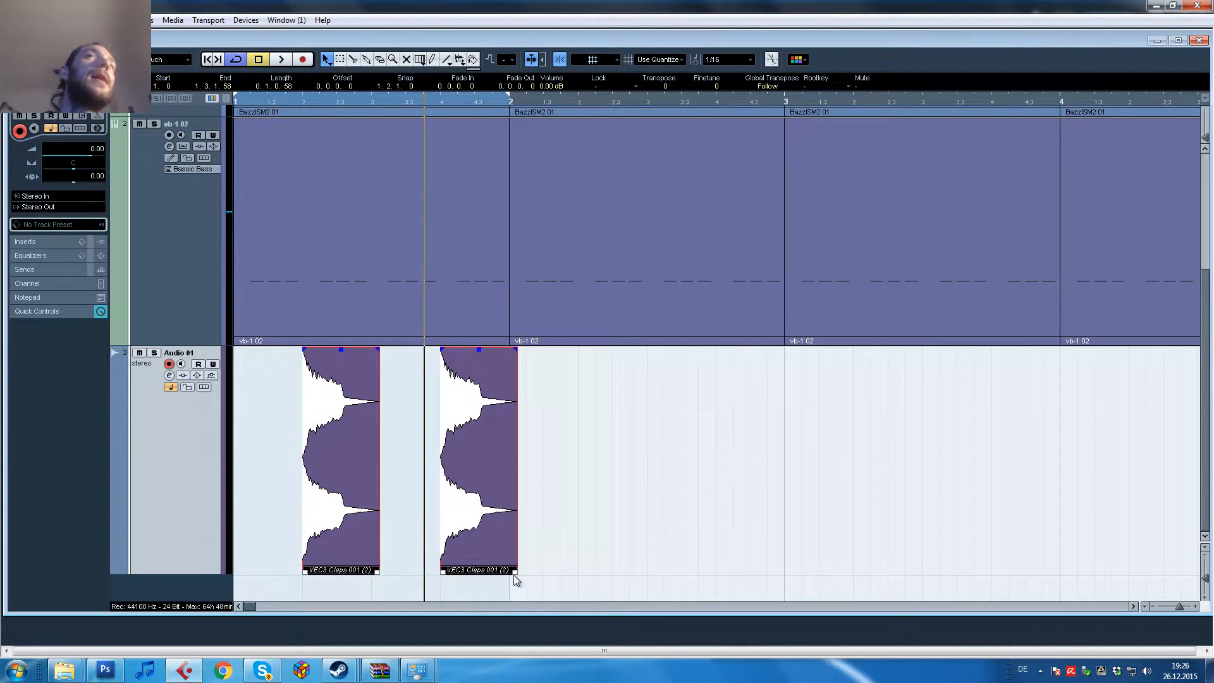
{"action": "left_click_drag", "start_coordinate": [515, 572], "coordinate": [506, 572]}
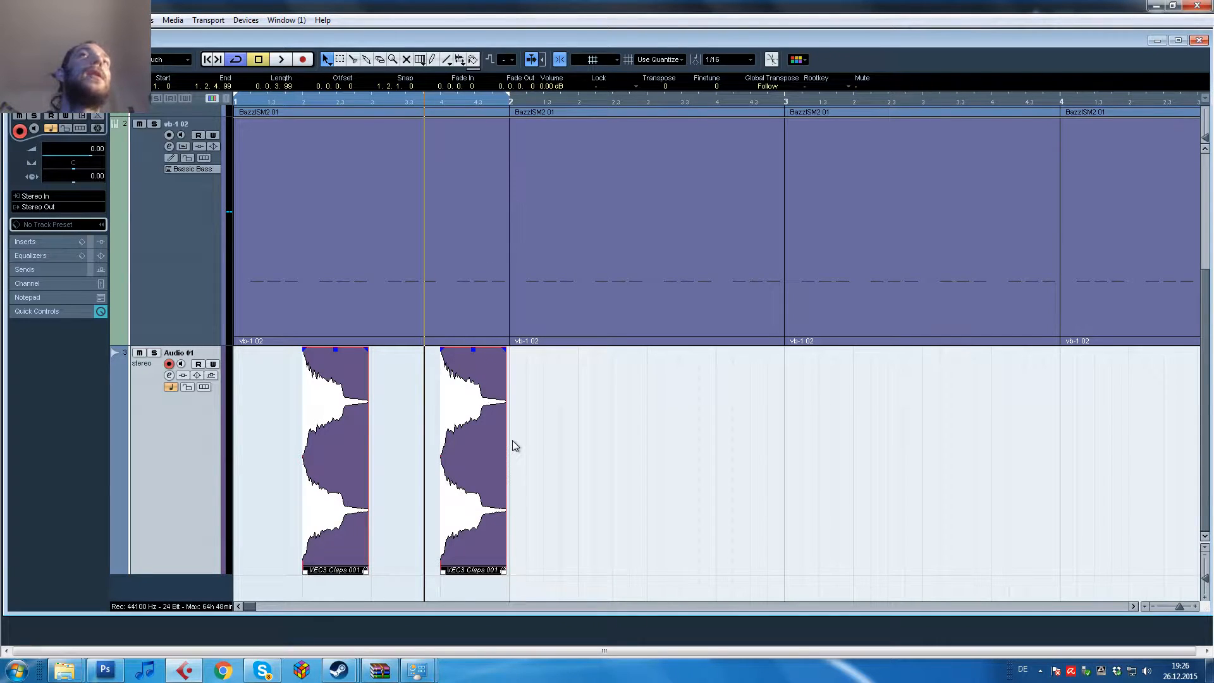
Shorten the beat 4 clap to a length of 0.0.3.2 and add short fade-outs to the ends of both claps.
{"action": "scroll", "coordinate": [560, 454], "scroll_direction": "up", "scroll_amount": 1}
{"action": "left_click_drag", "start_coordinate": [560, 454], "coordinate": [568, 452]}
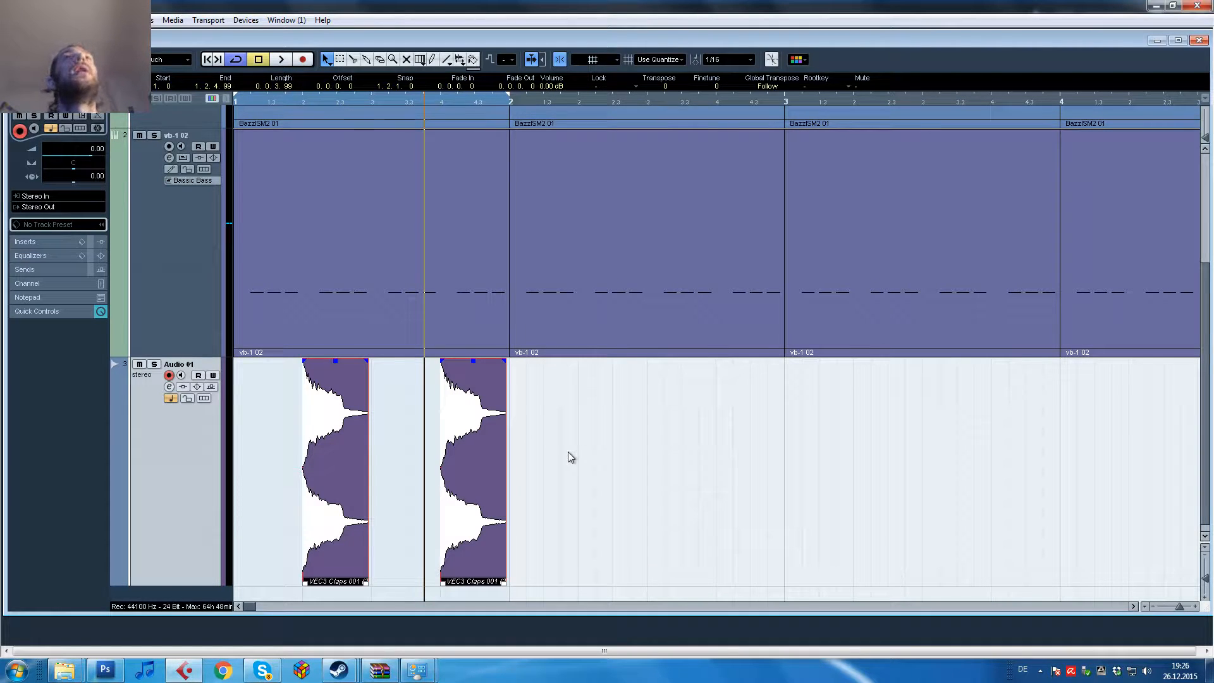
{"action": "left_click", "coordinate": [480, 473]}
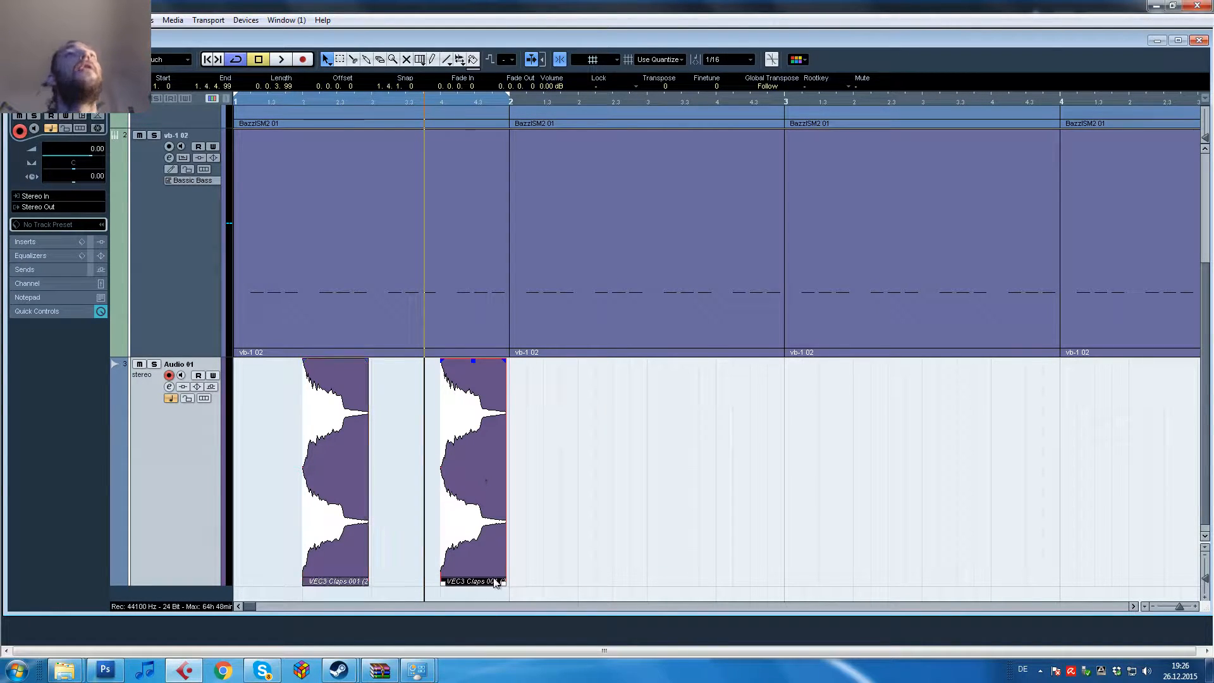
{"action": "mouse_move", "coordinate": [493, 582]}
{"action": "left_mouse_down"}
{"action": "mouse_move", "coordinate": [474, 584]}
{"action": "mouse_move", "coordinate": [492, 583]}
{"action": "left_mouse_up"}
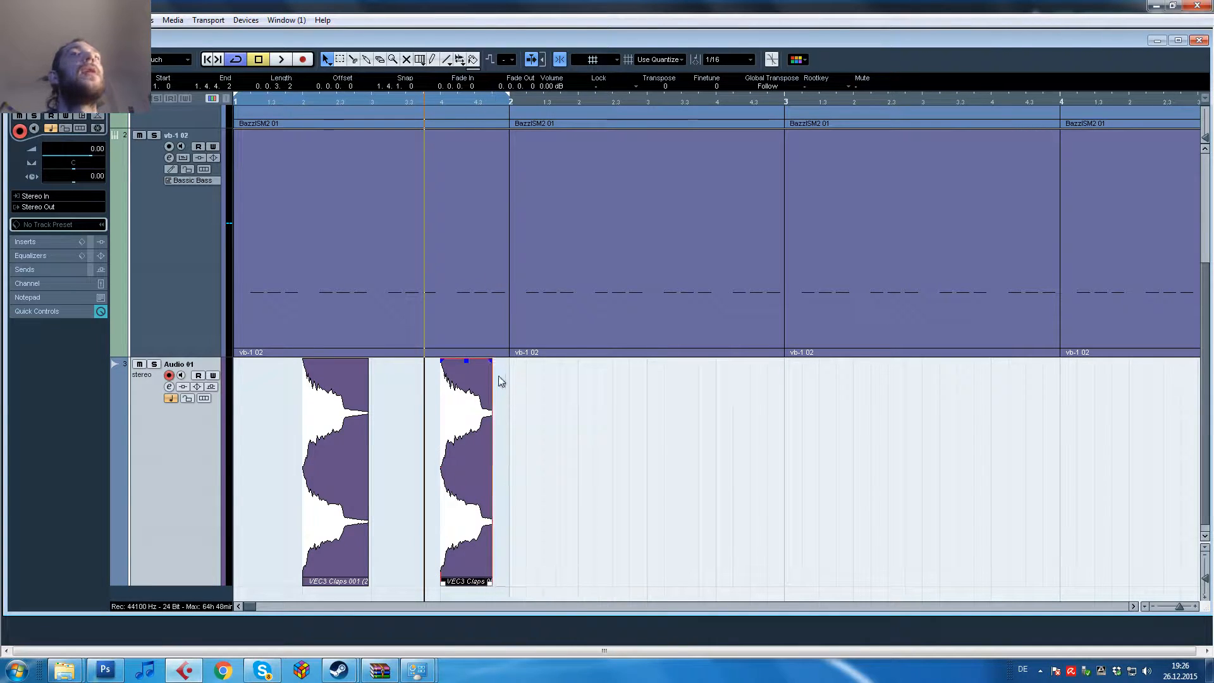
{"action": "left_click_drag", "start_coordinate": [491, 360], "coordinate": [487, 362]}
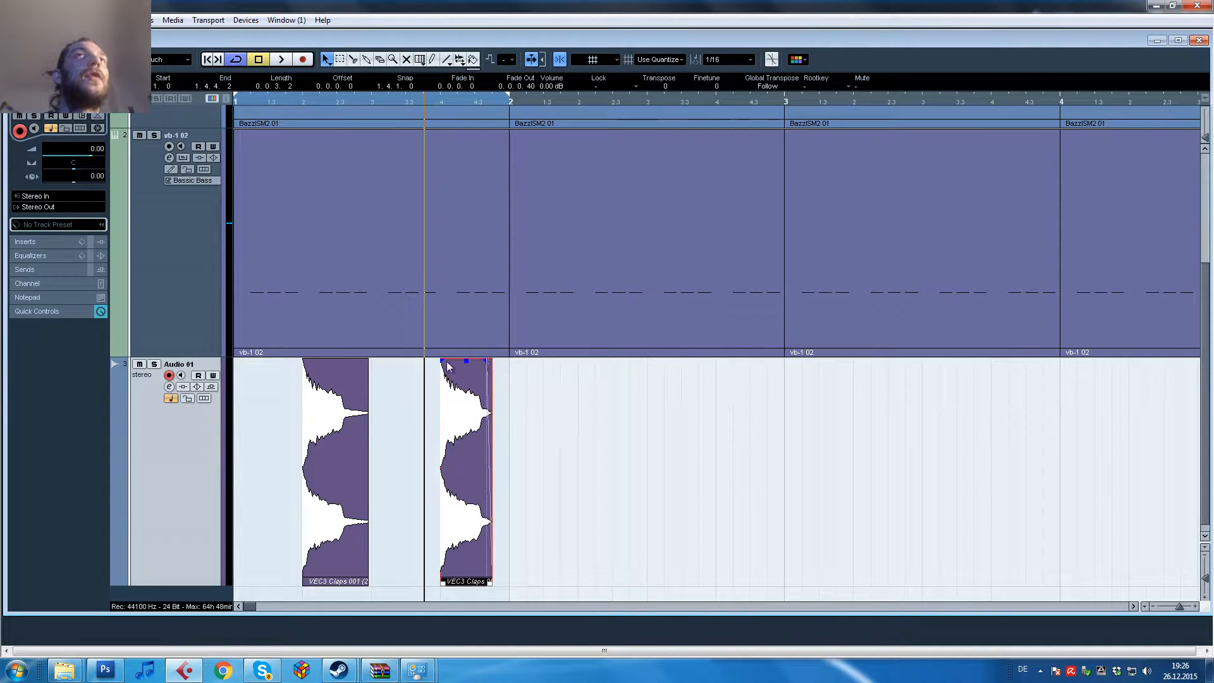
{"action": "left_click", "coordinate": [365, 362]}
{"action": "left_click_drag", "start_coordinate": [365, 362], "coordinate": [358, 362]}
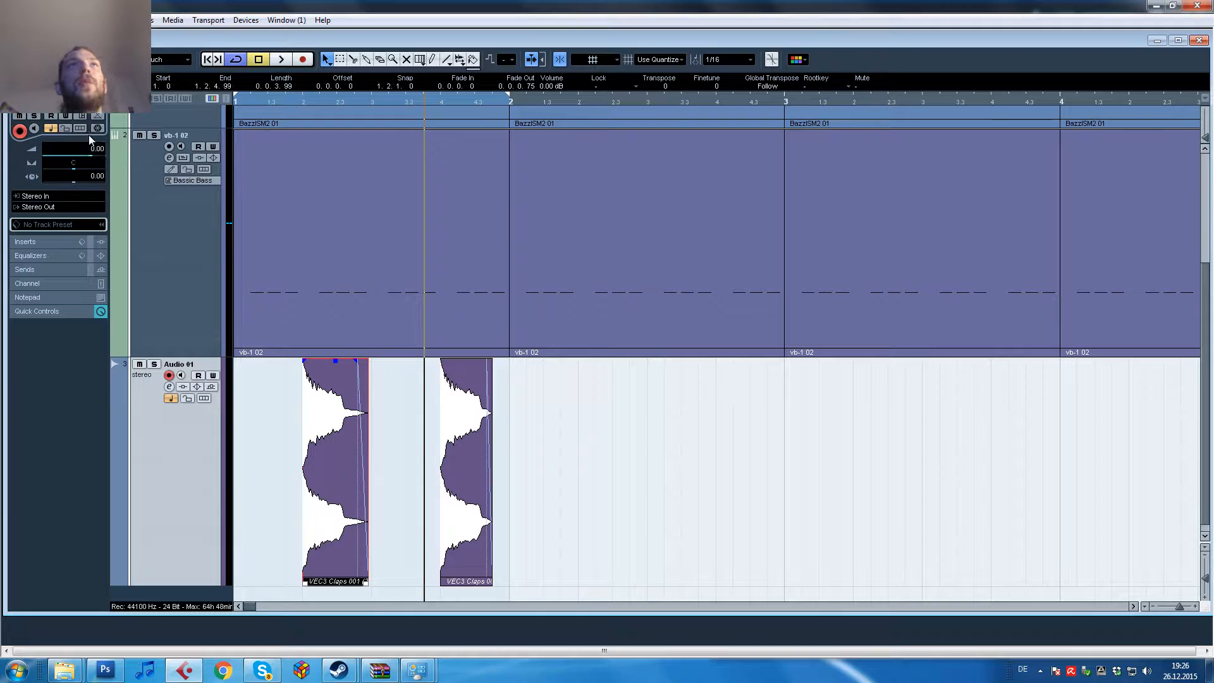
Lower the Audio 01 track volume to -10.68 and play the loop to check the clap's level.
{"action": "left_click_drag", "start_coordinate": [92, 155], "coordinate": [73, 155]}
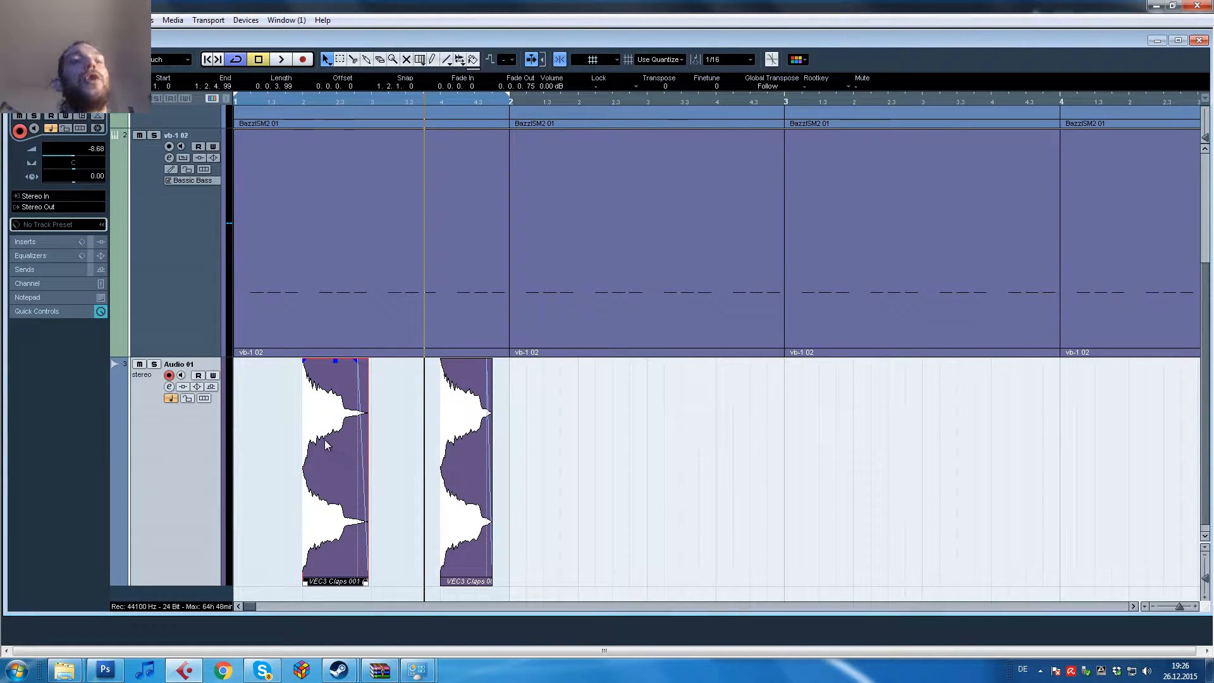
{"action": "left_click_drag", "start_coordinate": [73, 156], "coordinate": [70, 157]}
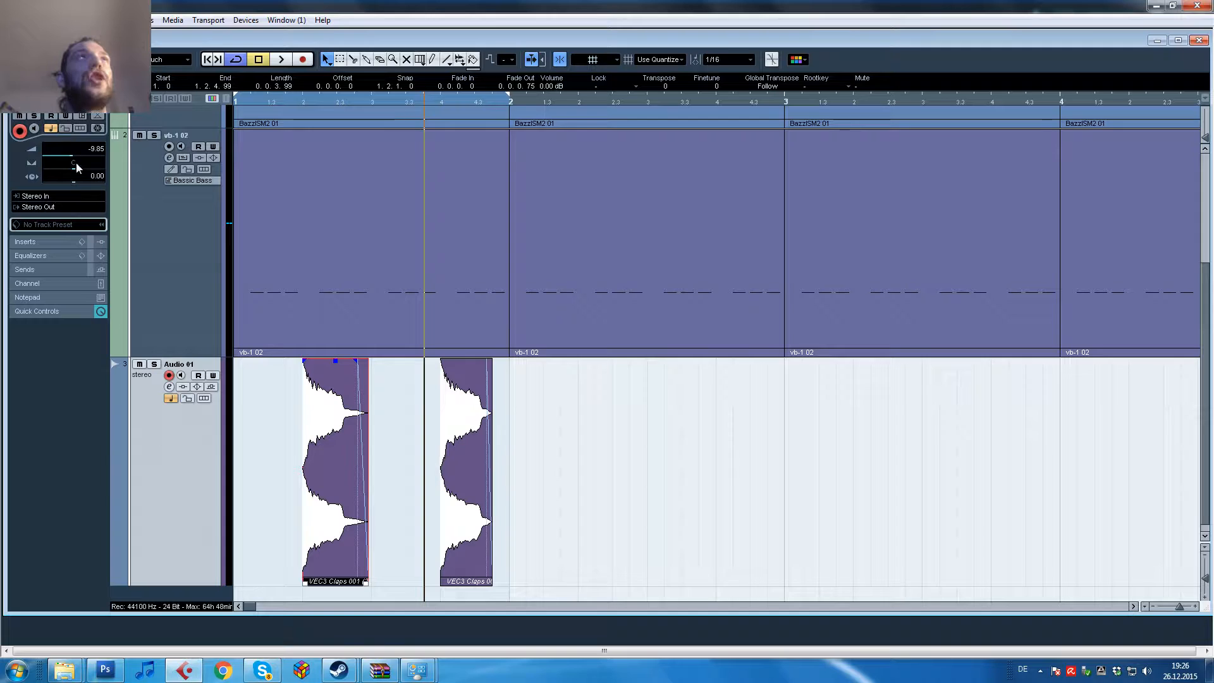
{"action": "left_click_drag", "start_coordinate": [77, 156], "coordinate": [71, 158]}
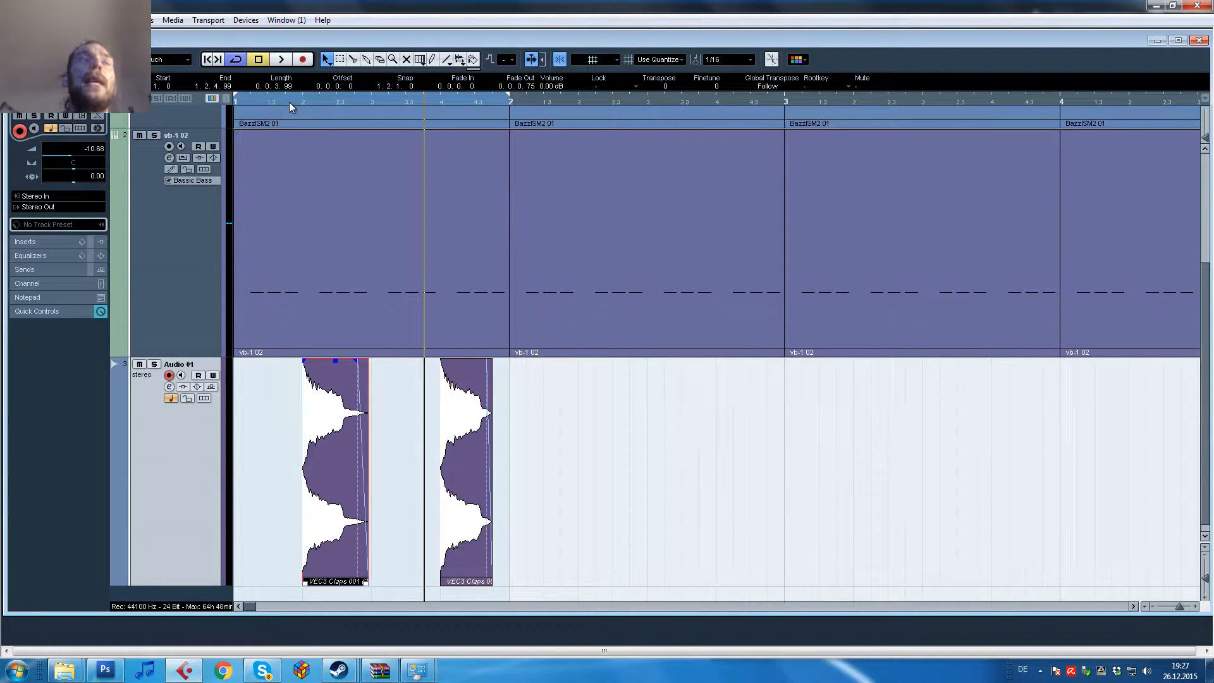
{"action": "key", "text": "space"}
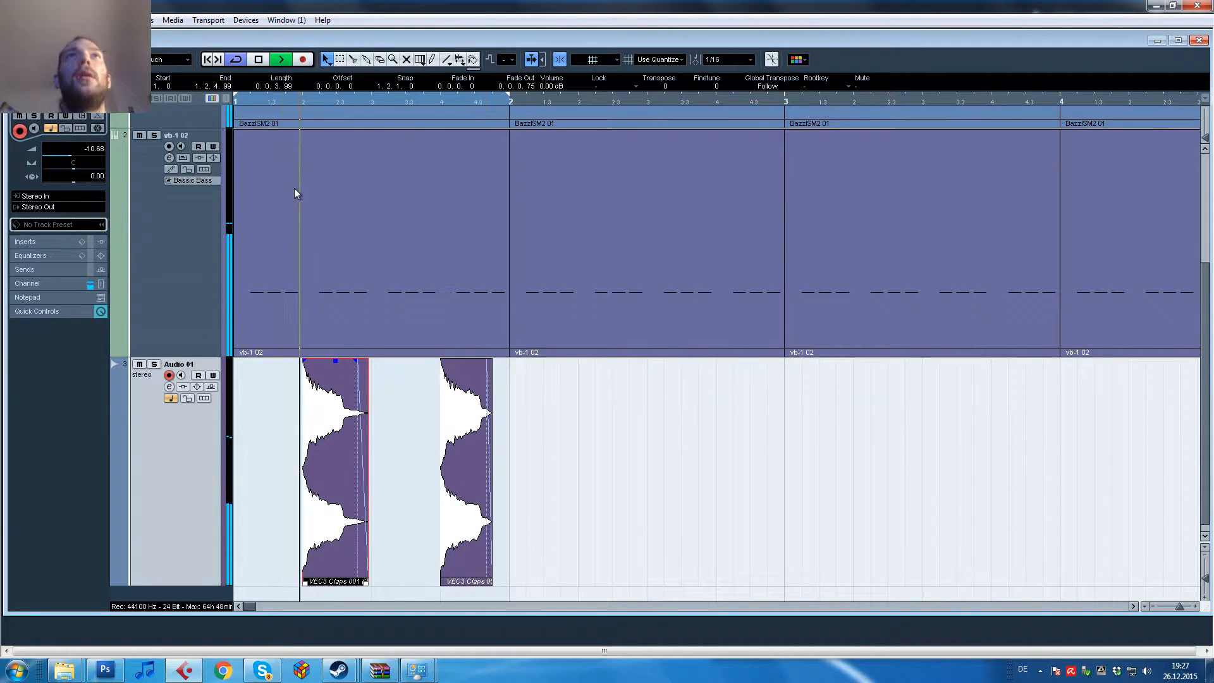
{"action": "key", "text": "space"}
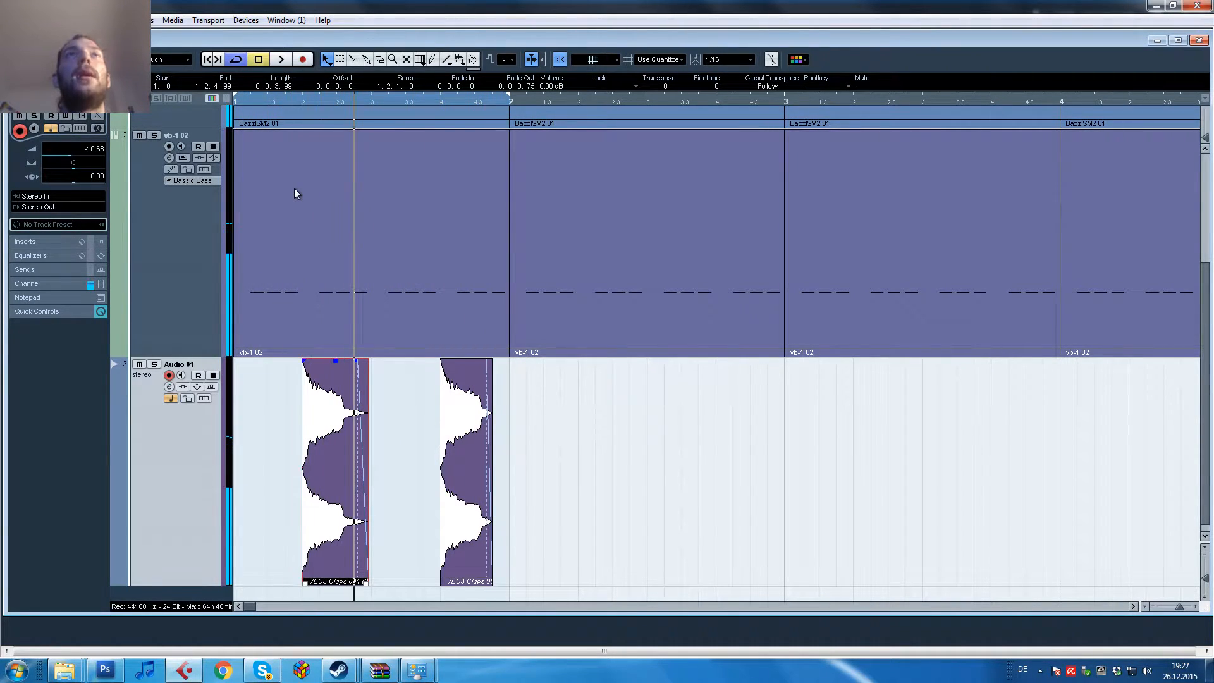
Copy the pair of claps into bars 2 and 3 and extend the loop range to the start of bar 3.
{"action": "left_click_drag", "start_coordinate": [551, 419], "coordinate": [636, 441]}
{"action": "left_click_drag", "start_coordinate": [617, 436], "coordinate": [892, 434]}
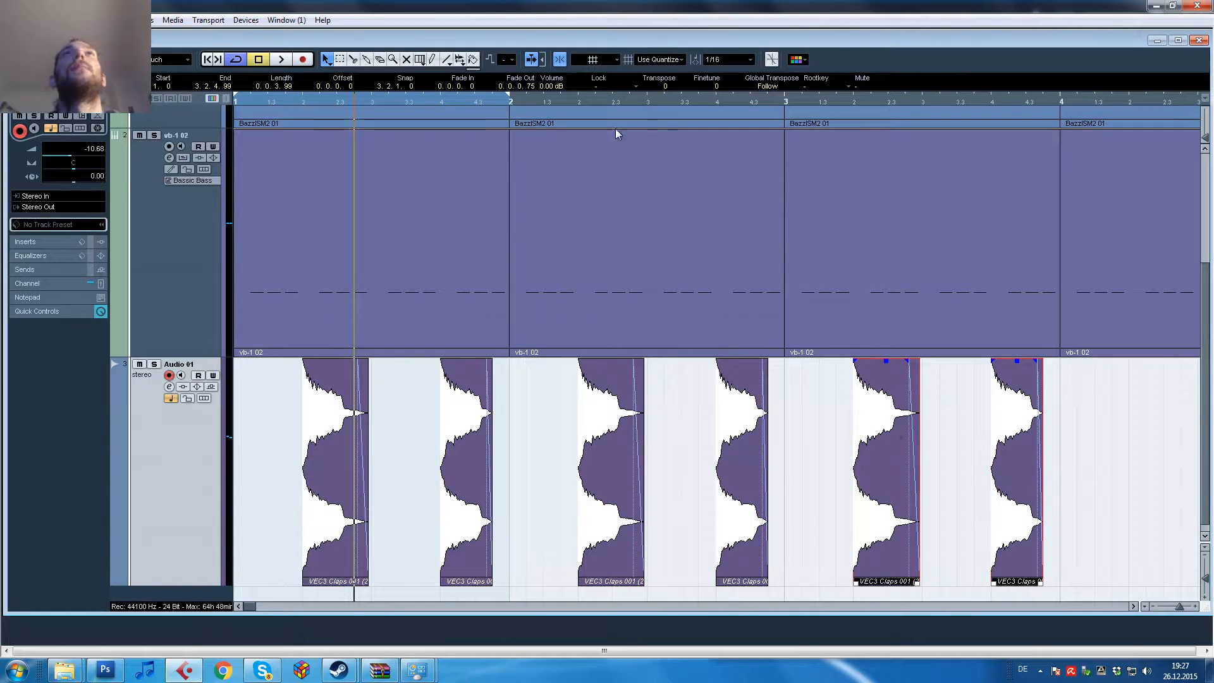
{"action": "left_click", "coordinate": [786, 99], "text": "alt"}
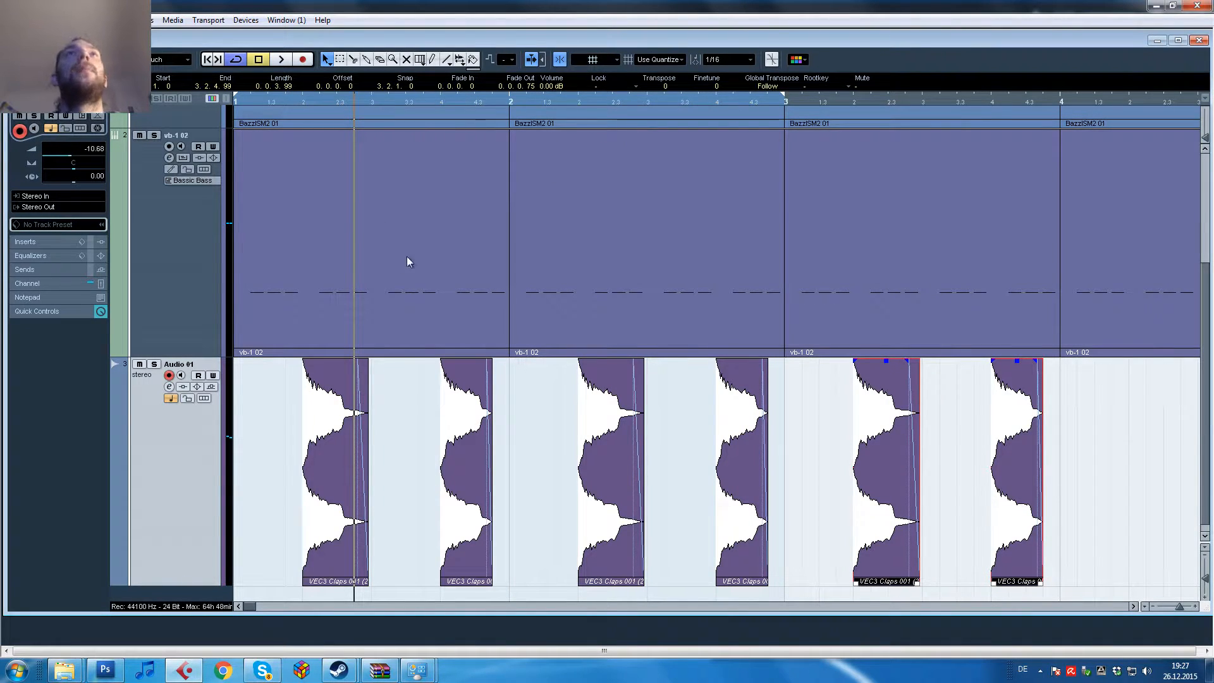
Limit the loop range to bar 1 and select the clap on beat 4 of that bar.
{"action": "left_click", "coordinate": [287, 501]}
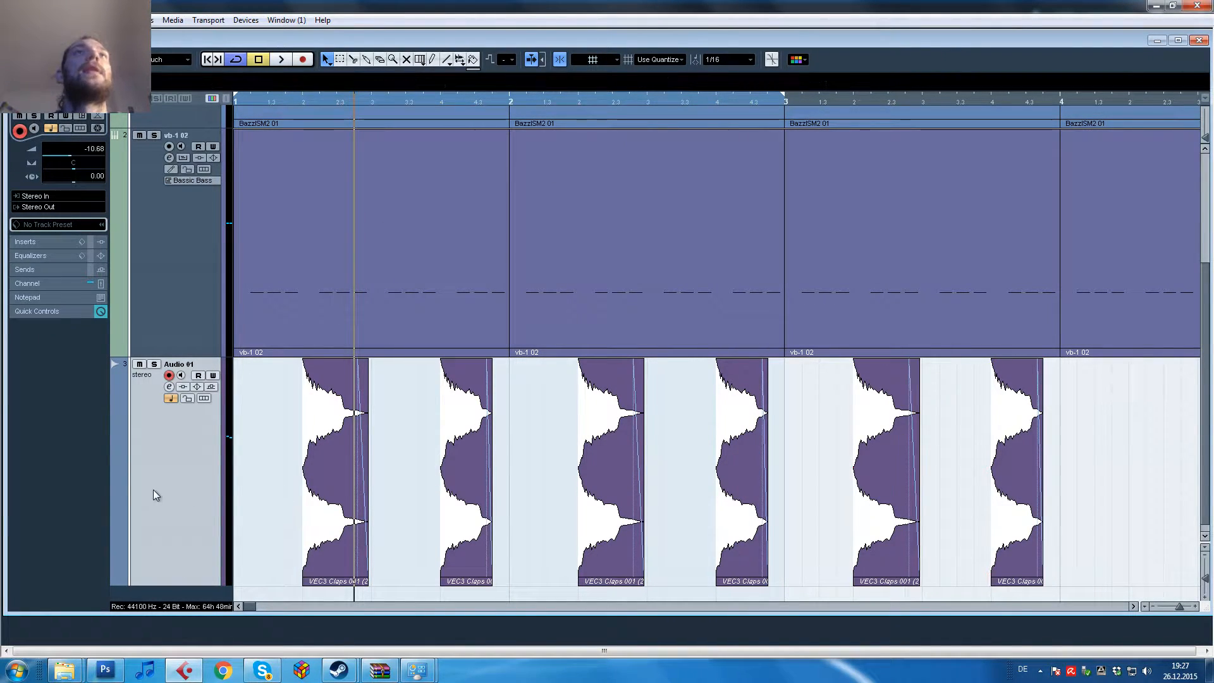
{"action": "scroll", "coordinate": [457, 310], "scroll_direction": "down", "scroll_amount": 1}
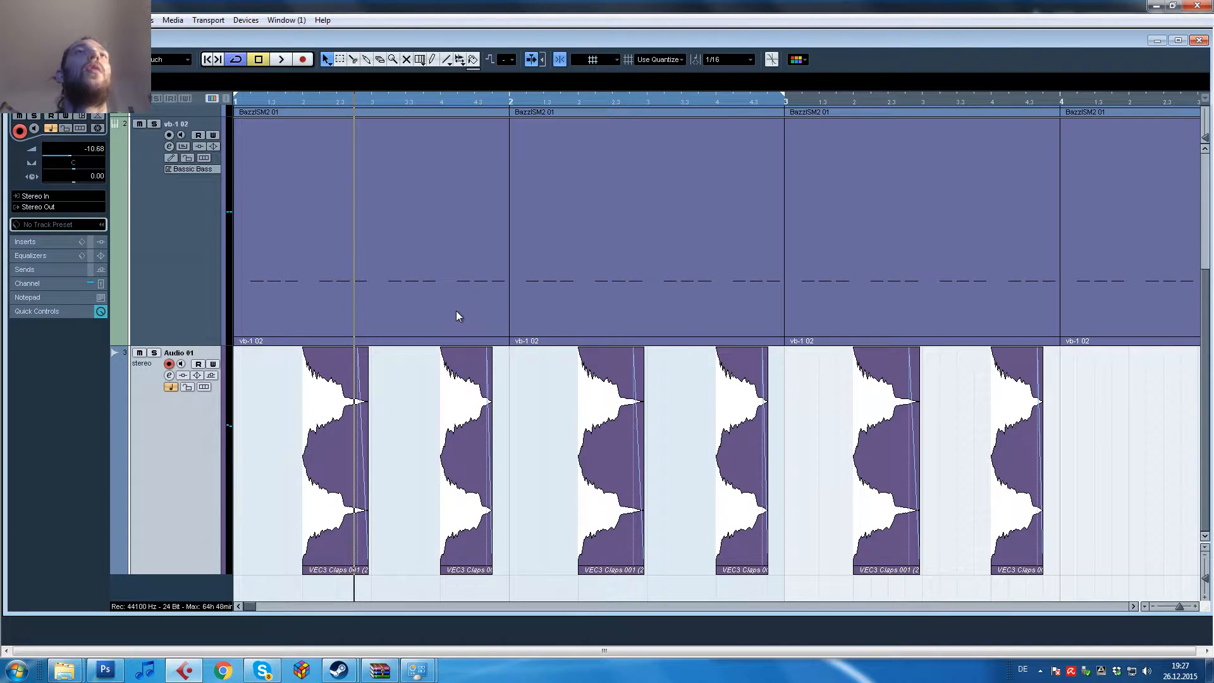
{"action": "left_click", "coordinate": [324, 431]}
{"action": "left_click", "coordinate": [475, 501]}
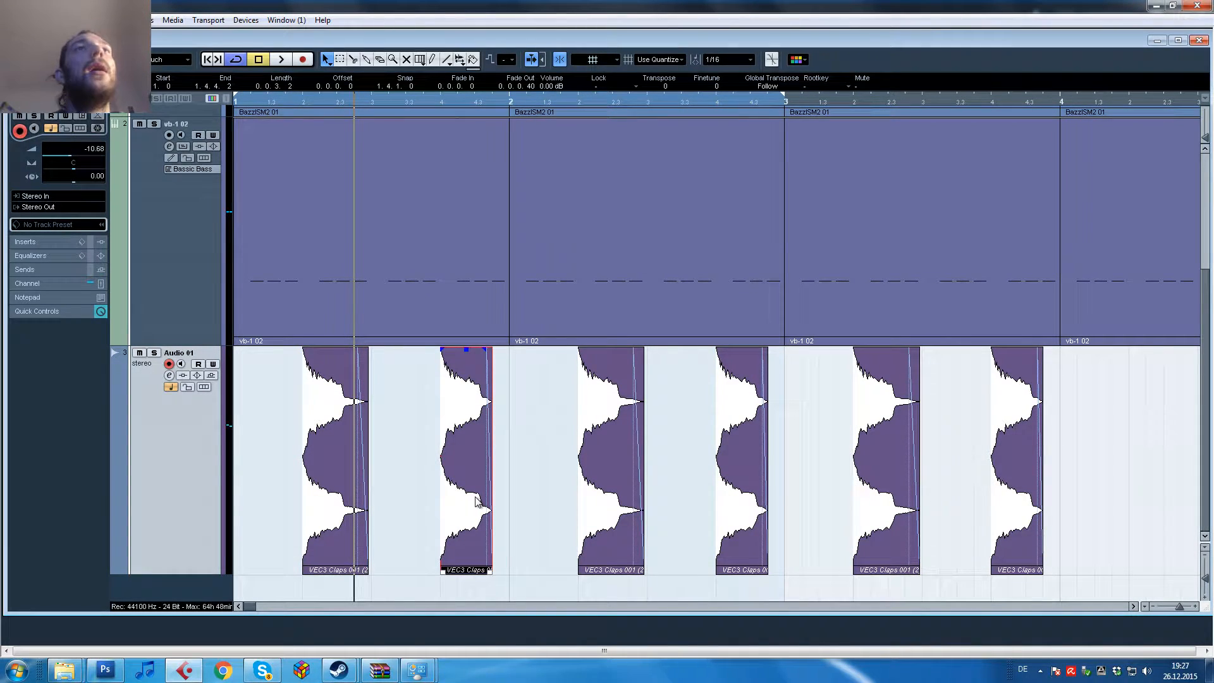
{"action": "left_click", "coordinate": [317, 559]}
{"action": "left_click", "coordinate": [246, 103]}
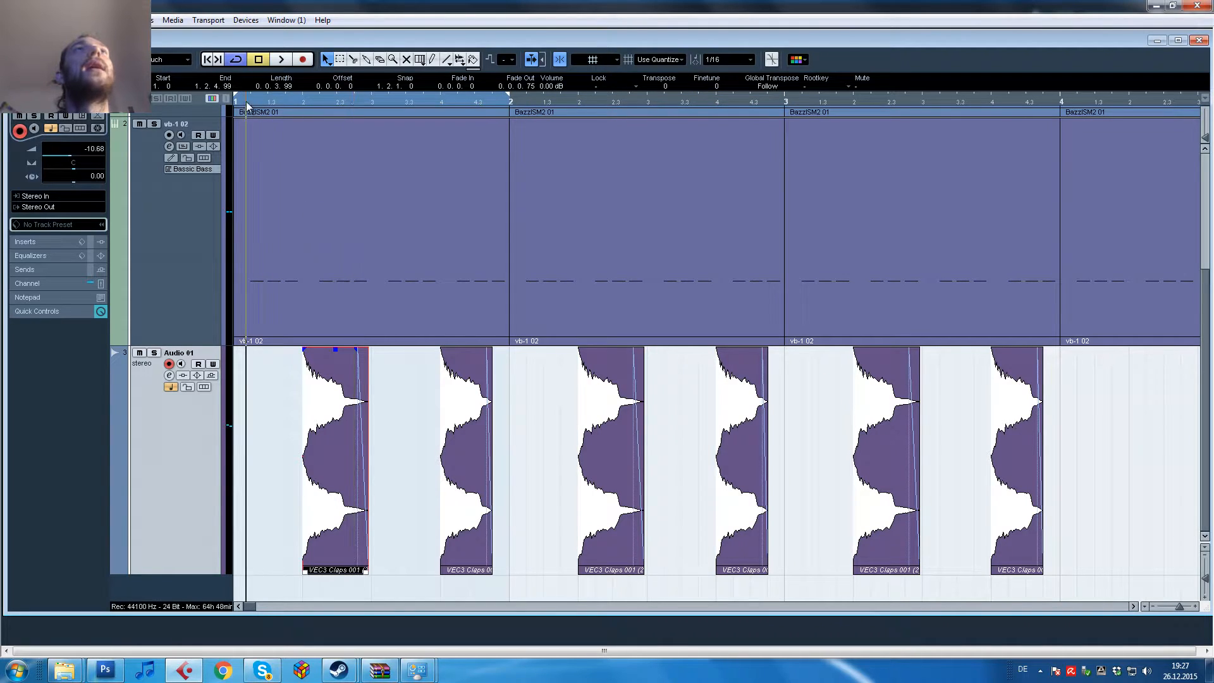
{"action": "left_click_drag", "start_coordinate": [273, 524], "coordinate": [502, 509]}
{"action": "left_click", "coordinate": [461, 556]}
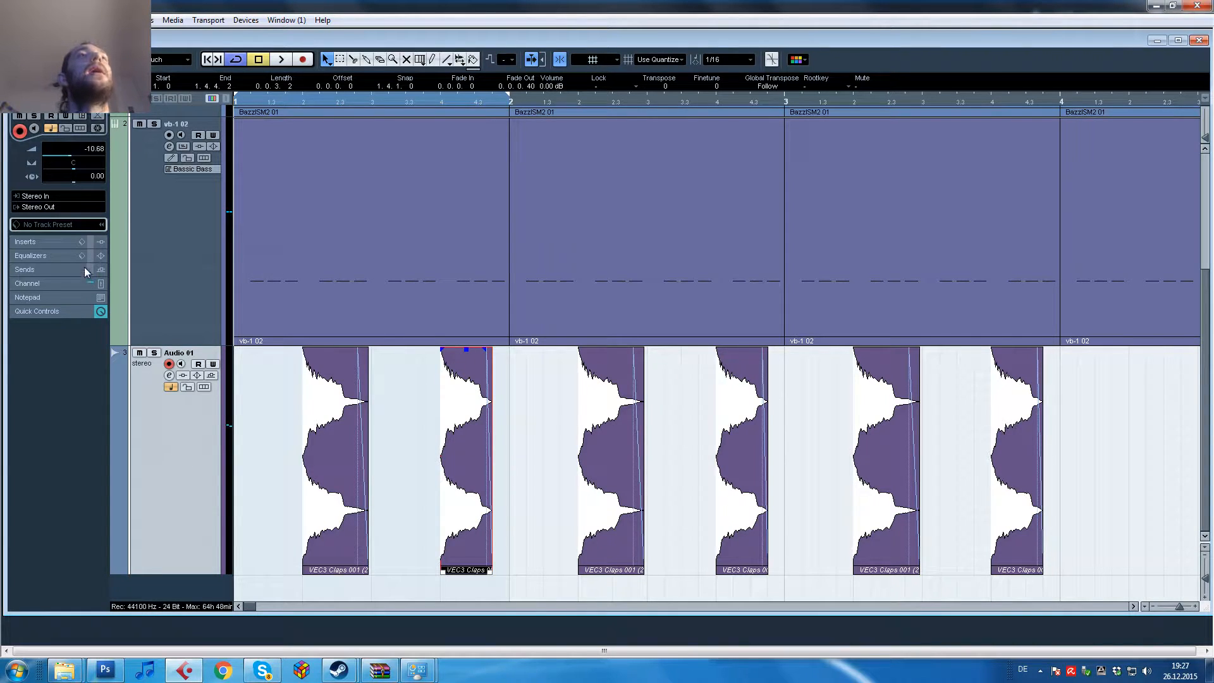
Load FabFilter Pro-Q 2 in the first insert slot of Audio 01 and move its window clear of the first claps.
{"action": "left_click", "coordinate": [32, 237]}
{"action": "left_click", "coordinate": [59, 131]}
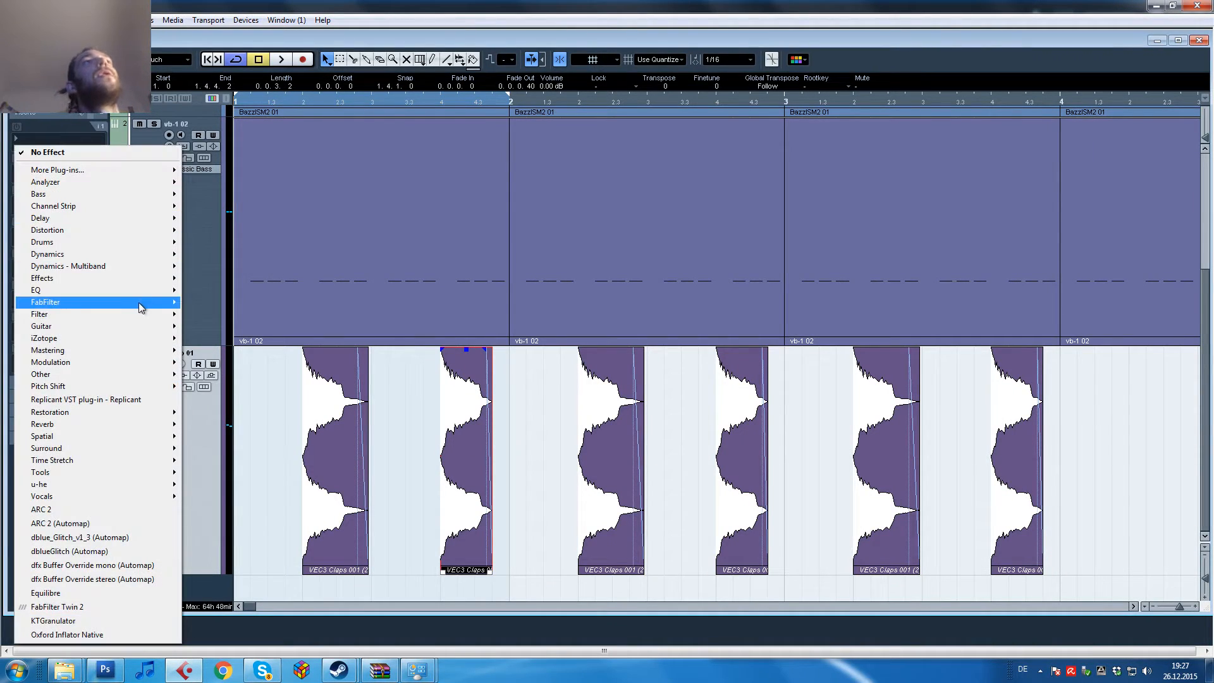
{"action": "mouse_move", "coordinate": [140, 308]}
{"action": "mouse_move", "coordinate": [265, 370]}
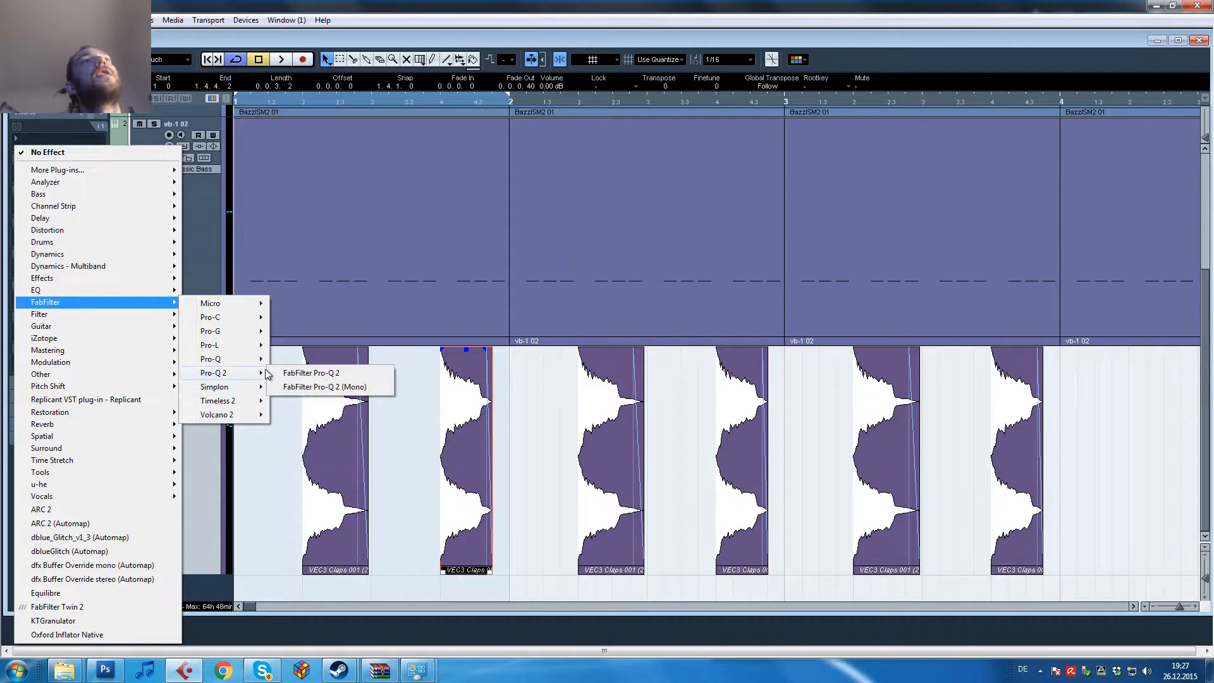
{"action": "left_click", "coordinate": [307, 373]}
{"action": "left_click_drag", "start_coordinate": [440, 229], "coordinate": [715, 134]}
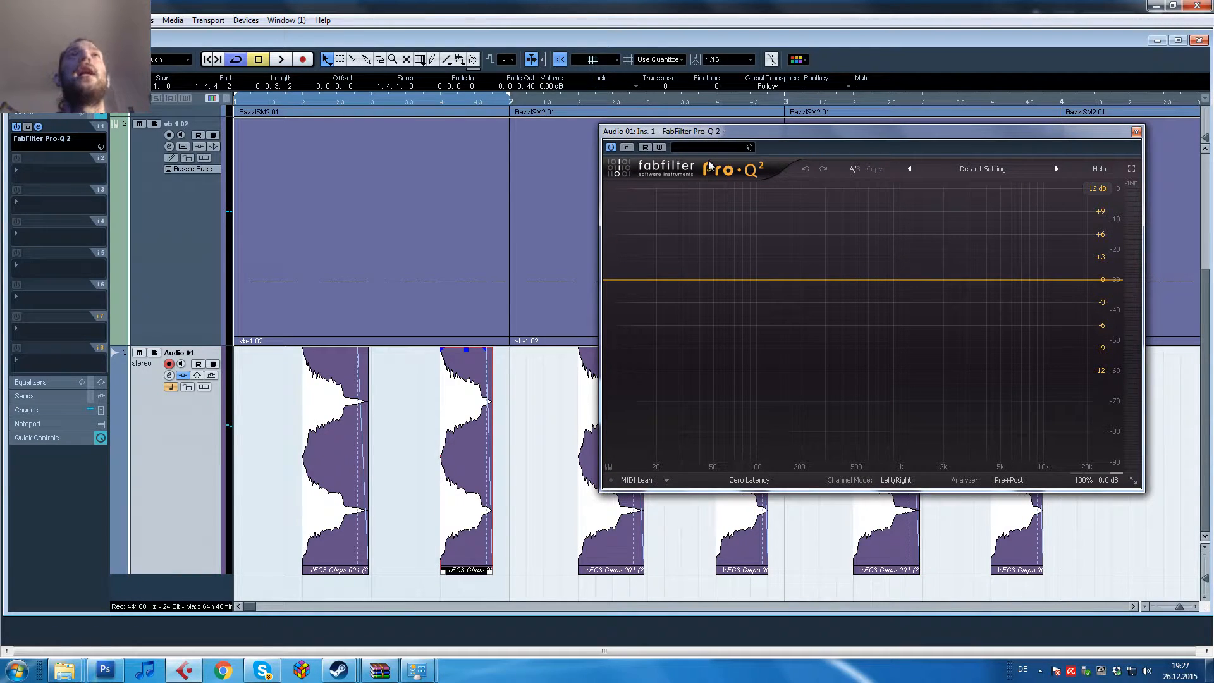
Play the loop to view the clap's spectrum and add a low-cut band at about 196 Hz in Pro-Q 2.
{"action": "key", "text": "space"}
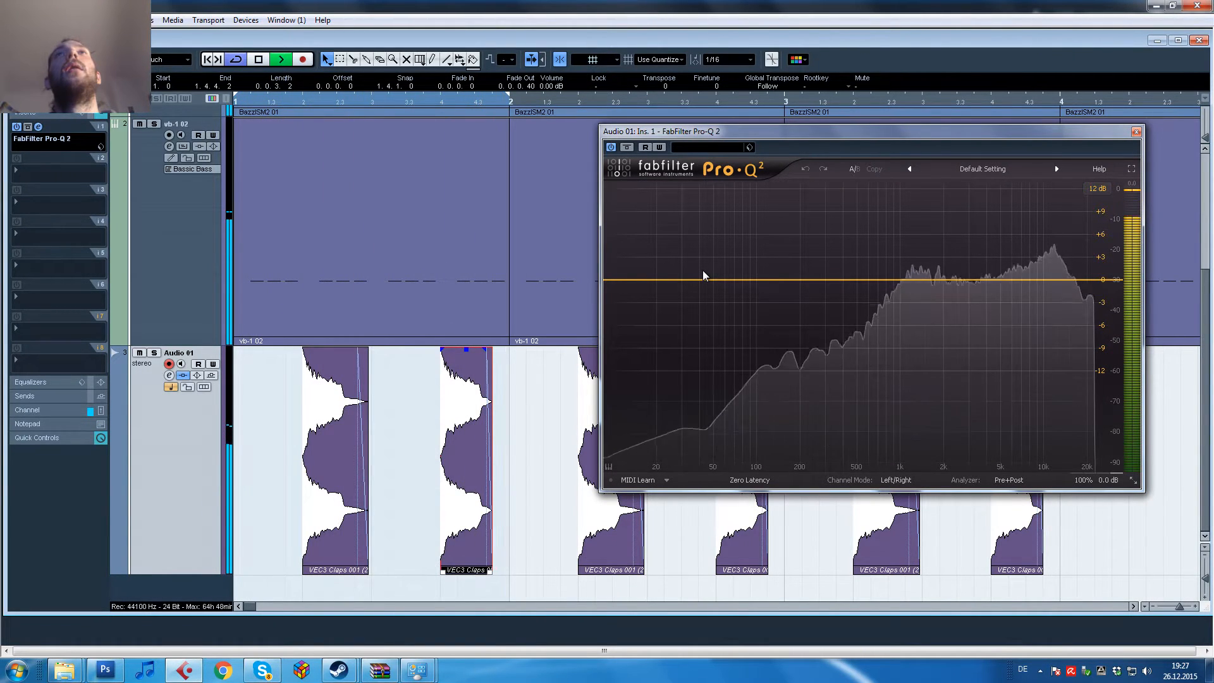
{"action": "key", "text": "space"}
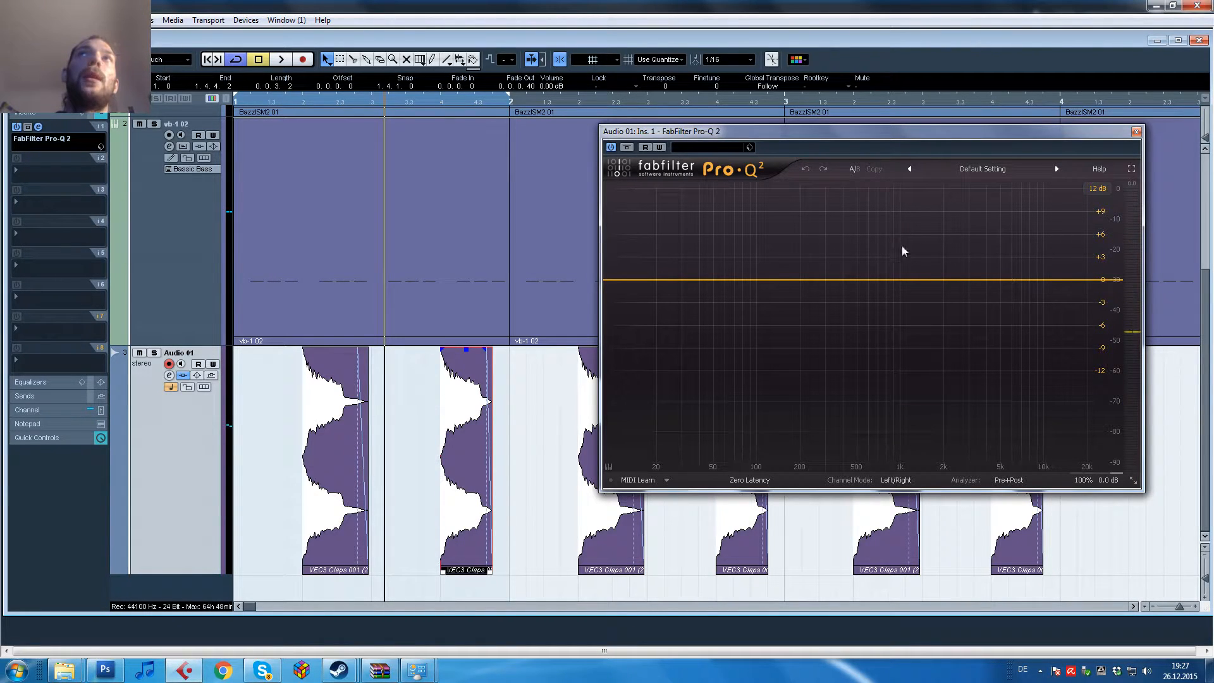
{"action": "key", "text": "space"}
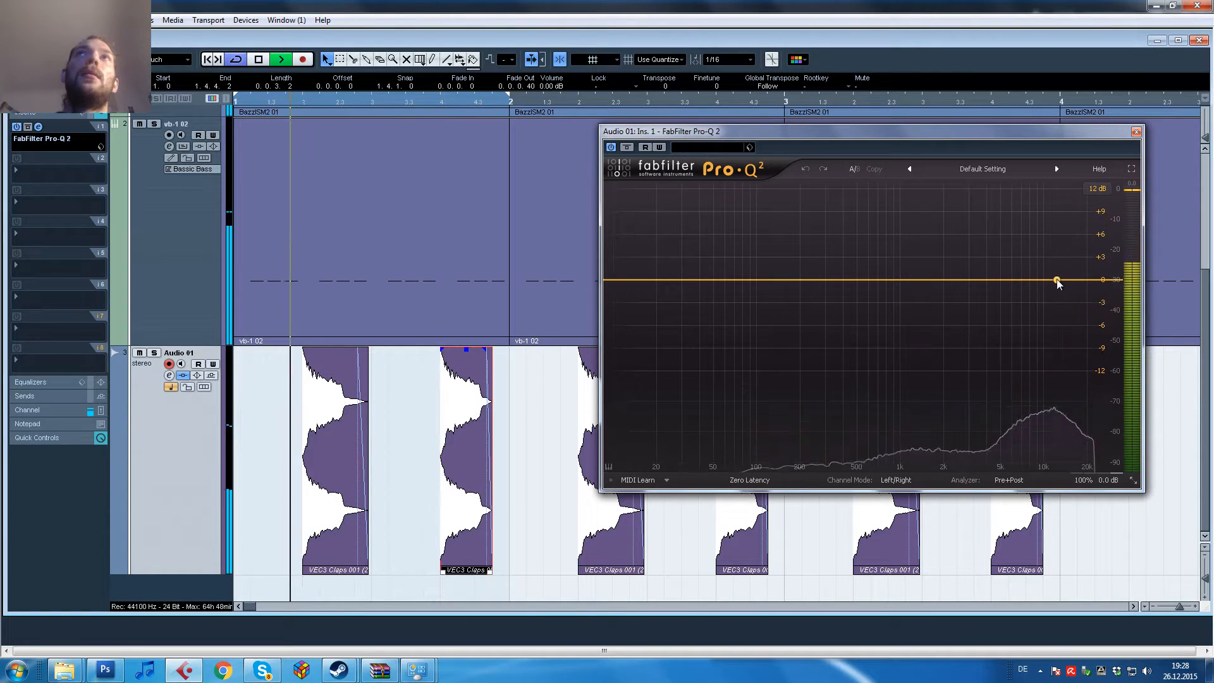
{"action": "key", "text": "space"}
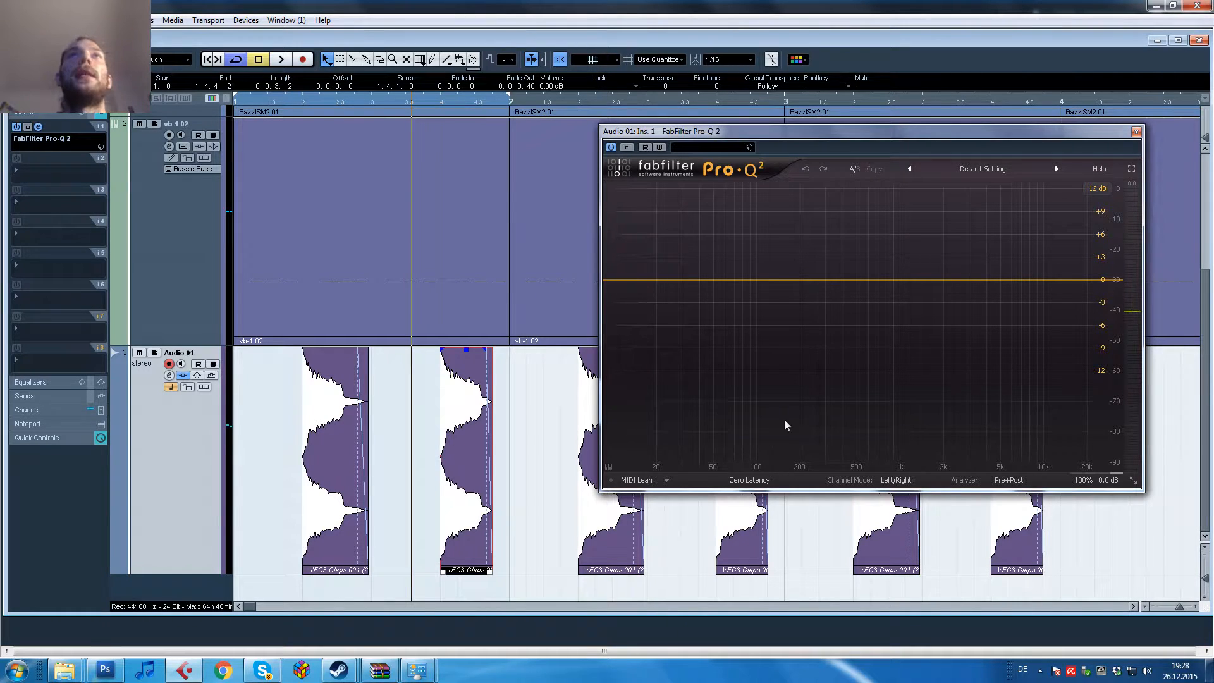
{"action": "double_click", "coordinate": [647, 282]}
{"action": "left_click_drag", "start_coordinate": [647, 282], "coordinate": [801, 288]}
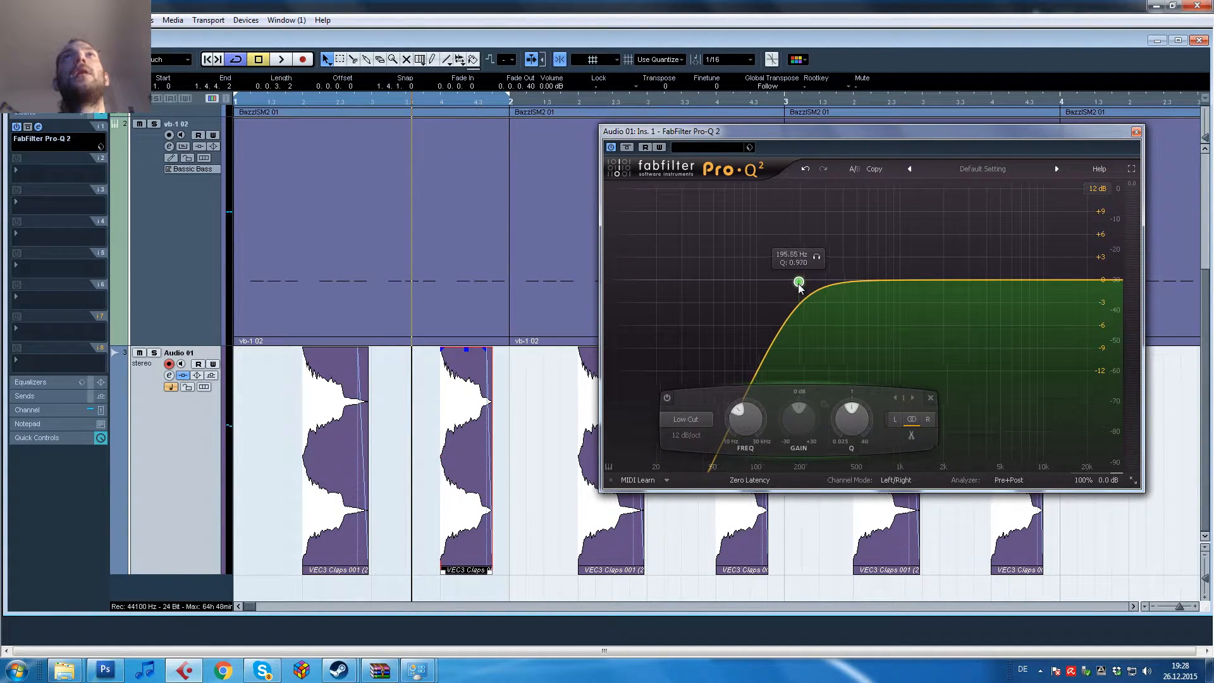
Try a steeper 24 dB/oct slope on the low-cut band, with its cutoff at about 192 Hz.
{"action": "left_click", "coordinate": [686, 435]}
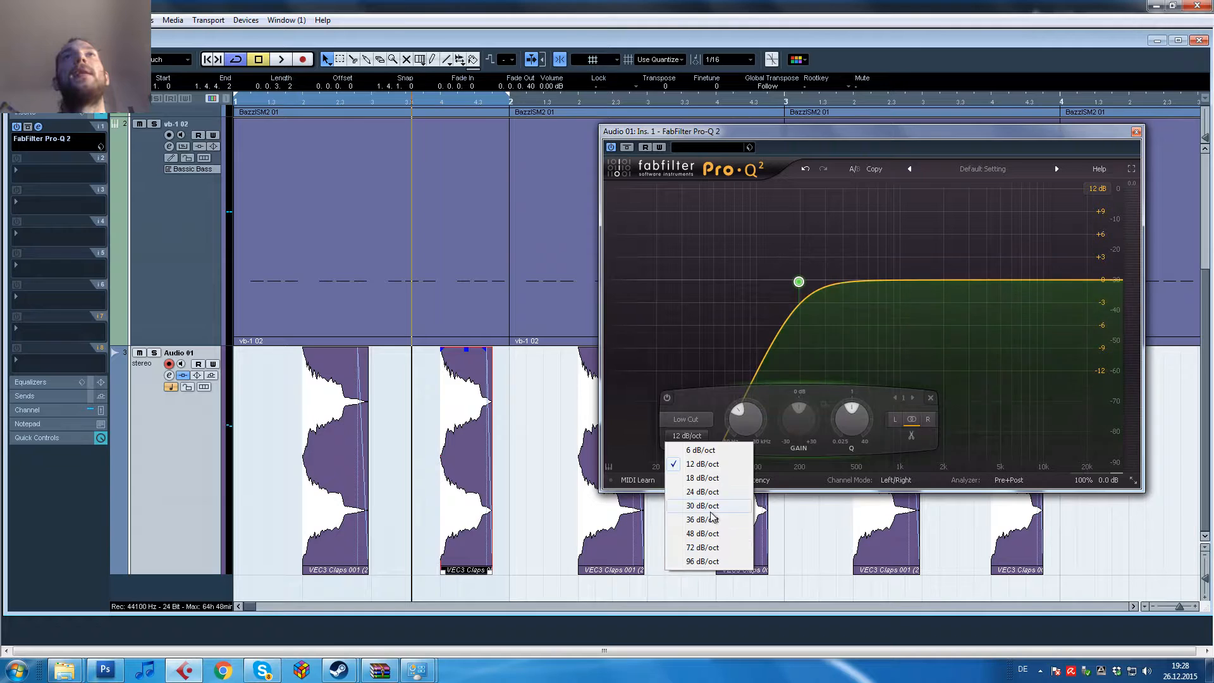
{"action": "left_click", "coordinate": [702, 491]}
{"action": "left_click_drag", "start_coordinate": [801, 287], "coordinate": [802, 286]}
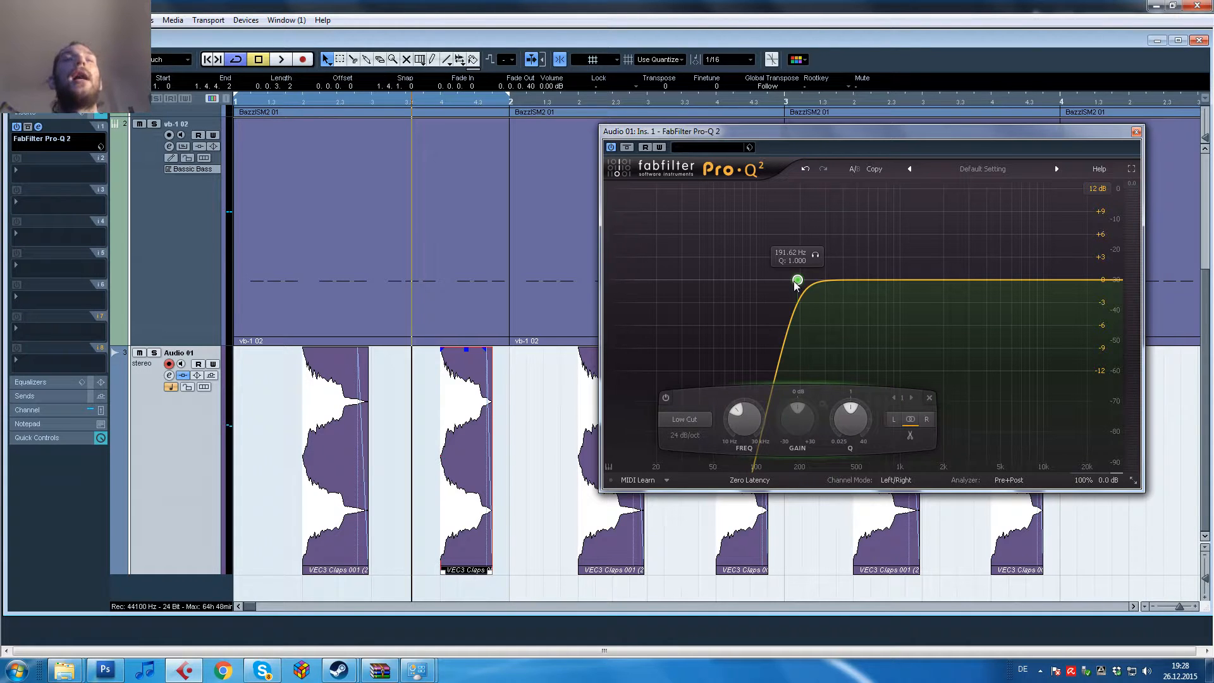
Audition the low cut at about 1250 Hz during playback, and set it to about 200 Hz with a Q of about 0.8.
{"action": "left_click_drag", "start_coordinate": [800, 286], "coordinate": [916, 289]}
{"action": "key", "text": "space"}
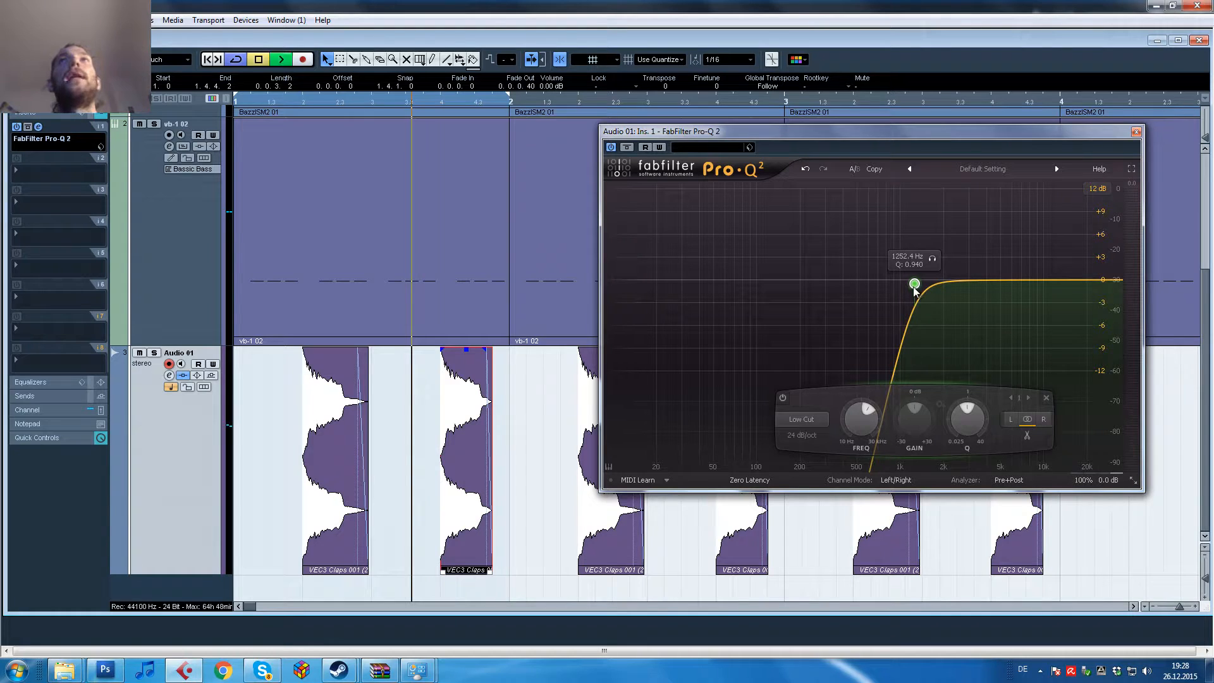
{"action": "left_click_drag", "start_coordinate": [919, 290], "coordinate": [801, 295]}
{"action": "key", "text": "space"}
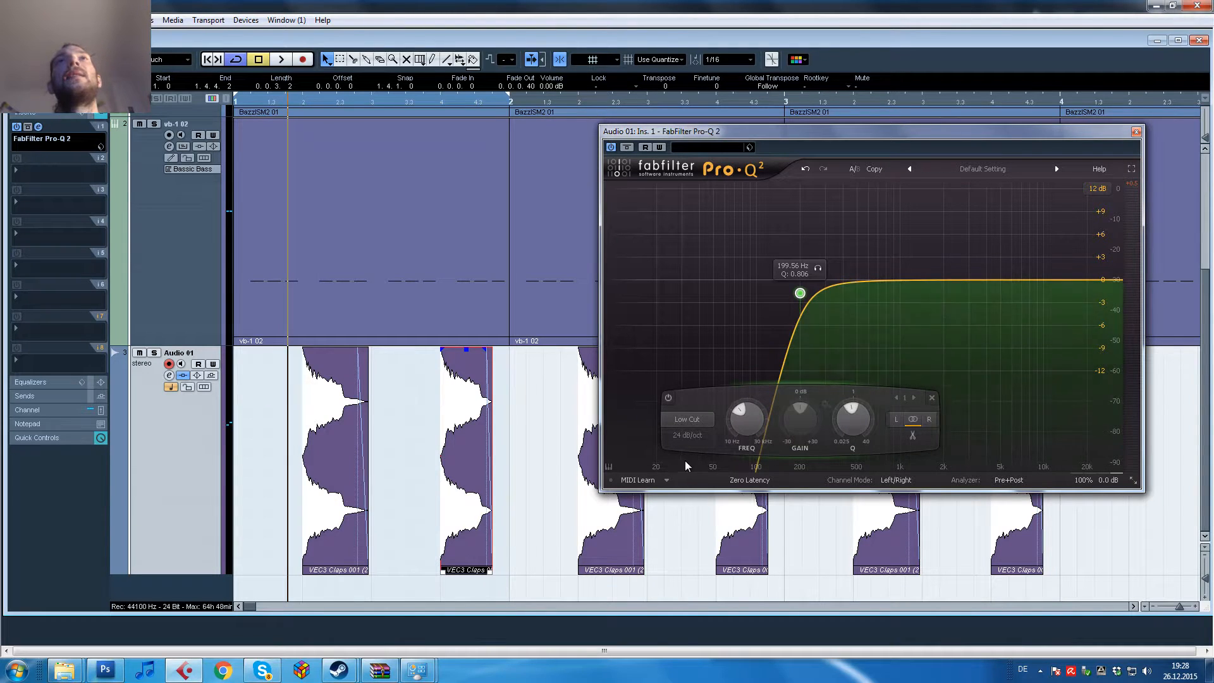
Set the low cut's slope to 12 dB/oct, lower the Pro-Q 2 output to -1.3 dB during playback and close the plug-in.
{"action": "left_click", "coordinate": [688, 436]}
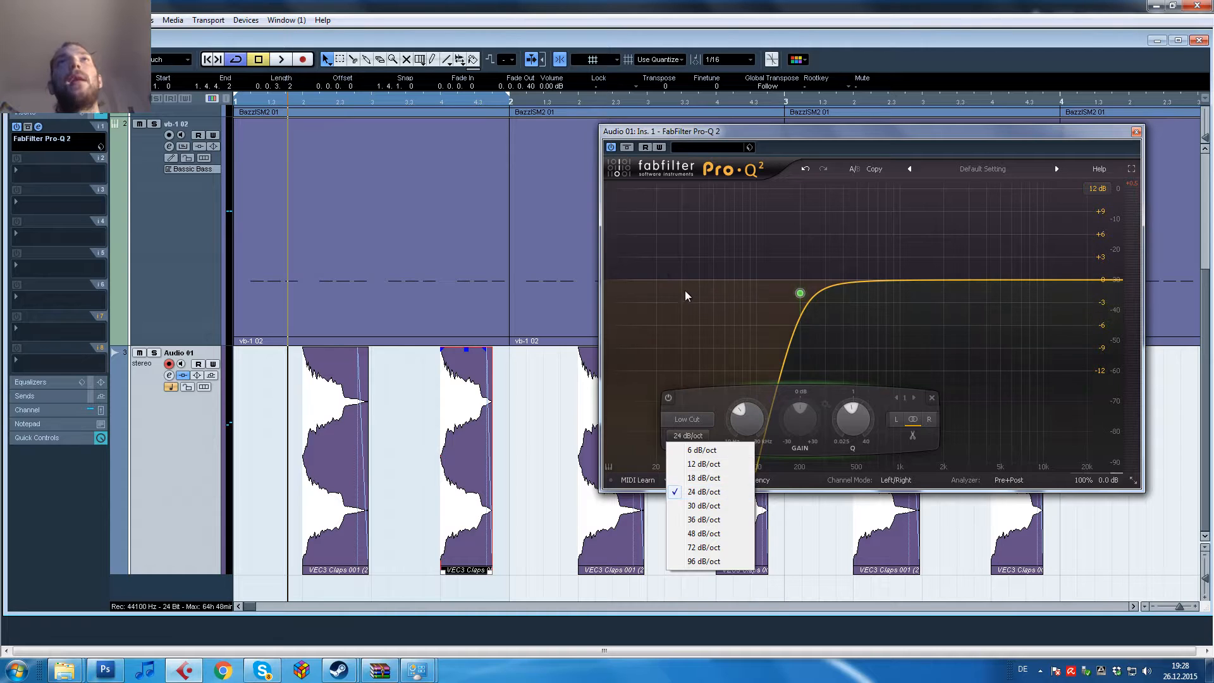
{"action": "left_click", "coordinate": [705, 464]}
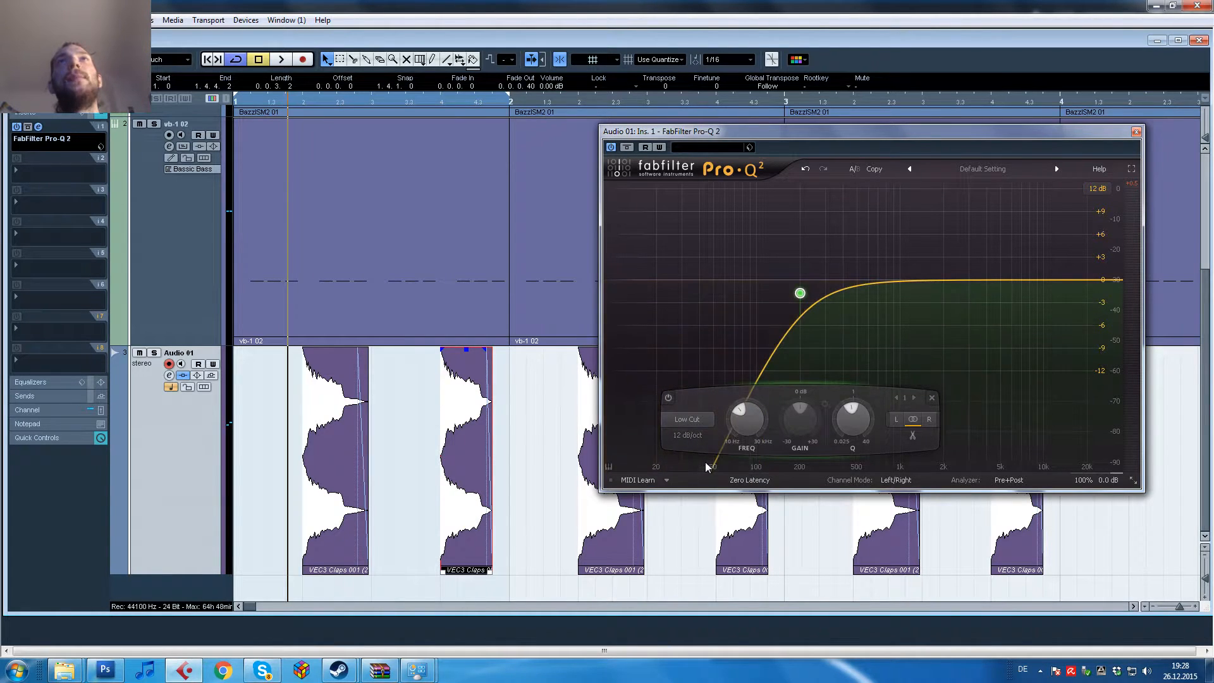
{"action": "key", "text": "space"}
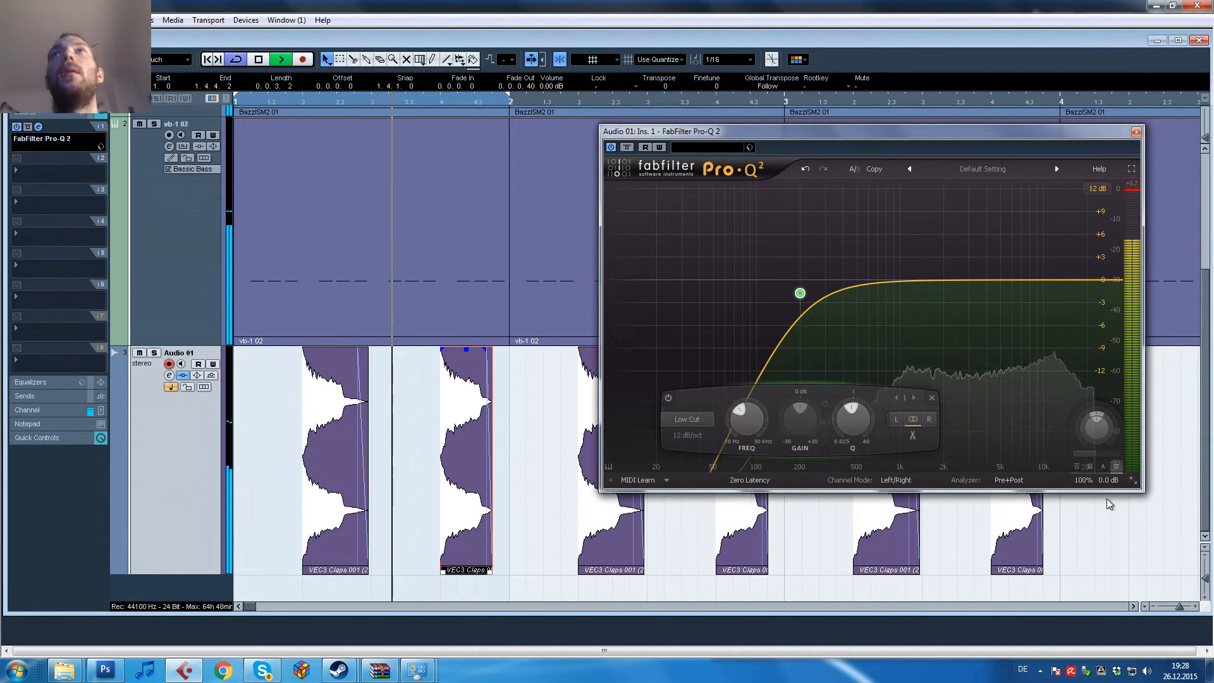
{"action": "left_click_drag", "start_coordinate": [1096, 422], "coordinate": [1095, 425]}
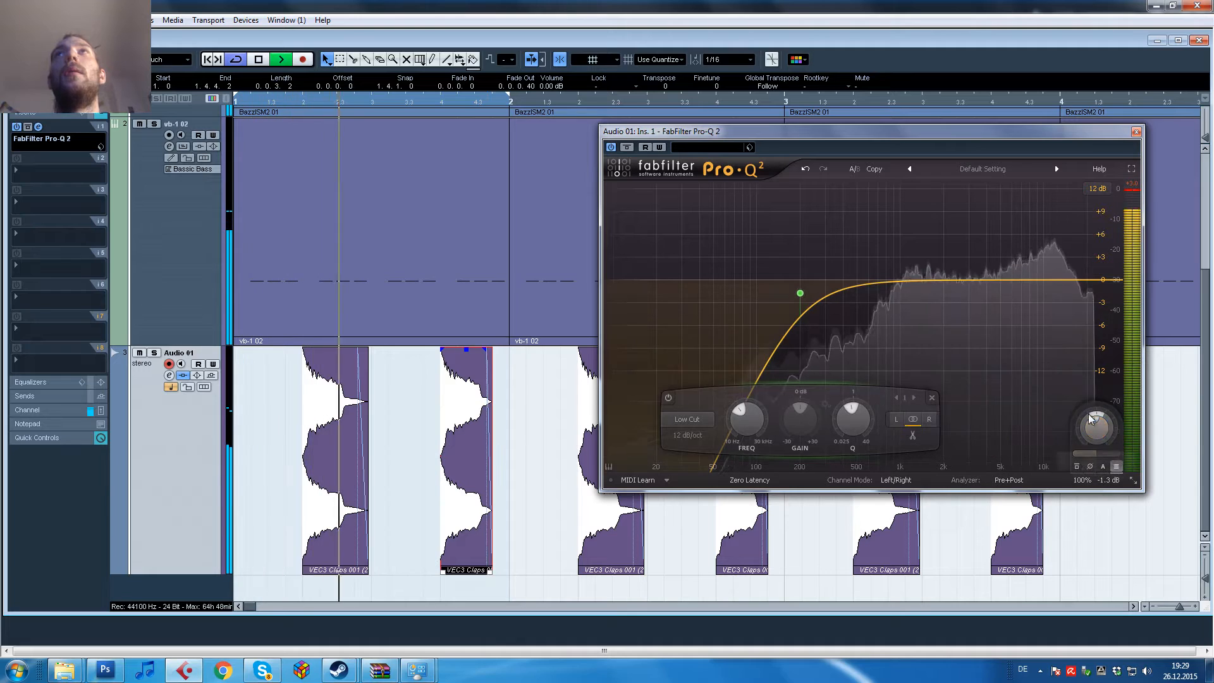
{"action": "key", "text": "space"}
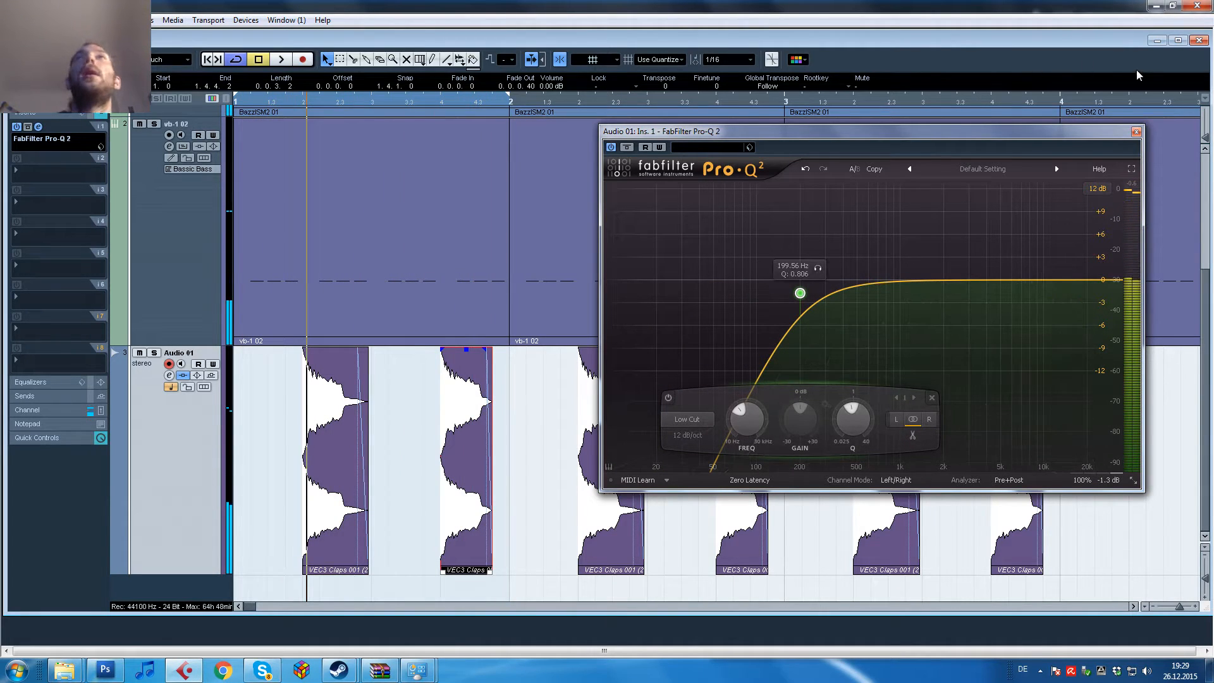
{"action": "left_click", "coordinate": [1137, 132]}
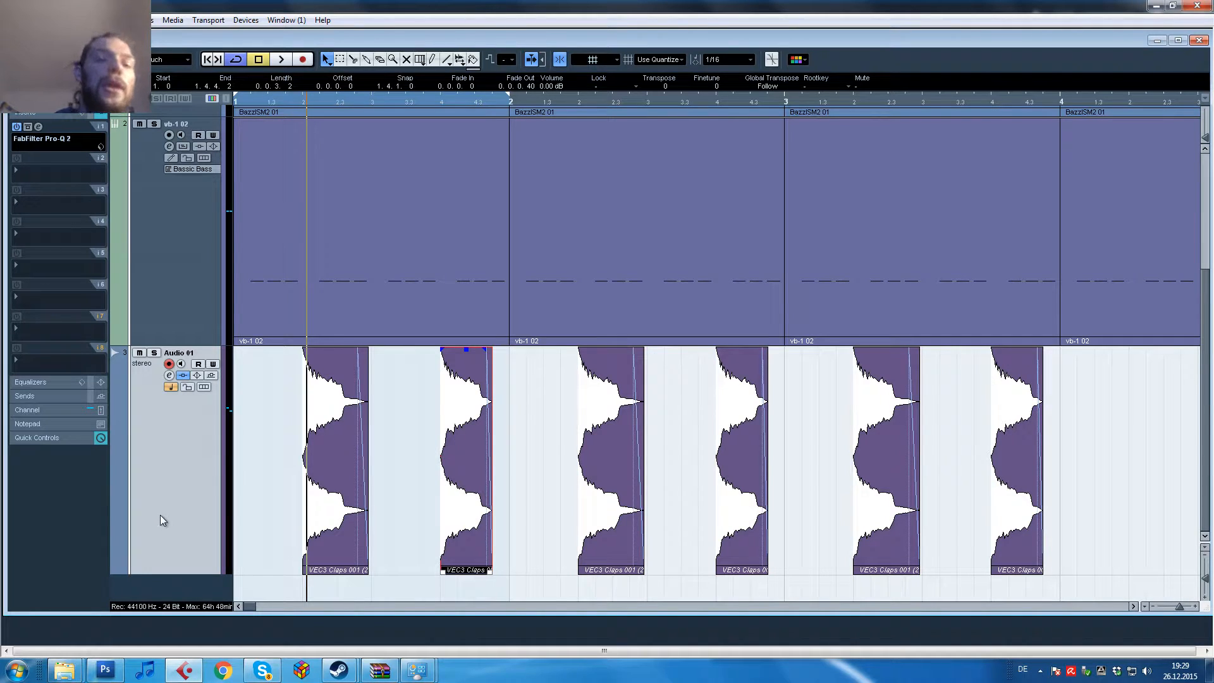
Add one stereo audio track below the clap track and bring both tracks into view.
{"action": "key", "text": "t"}
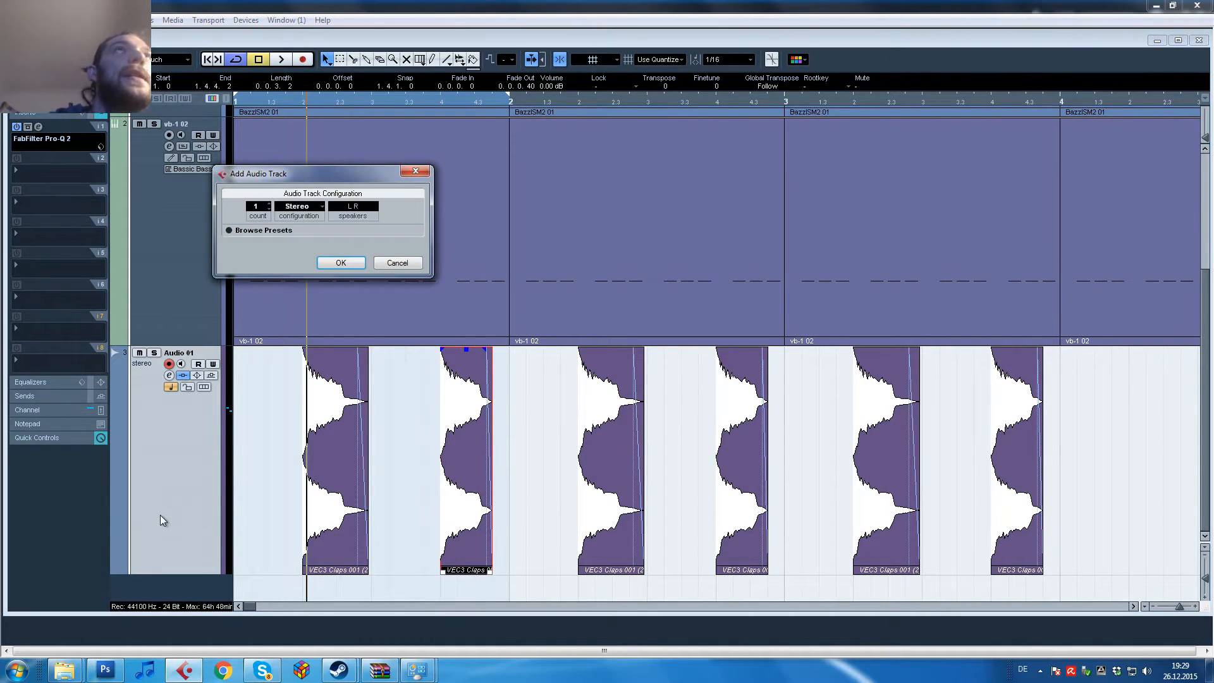
{"action": "key", "text": "Return"}
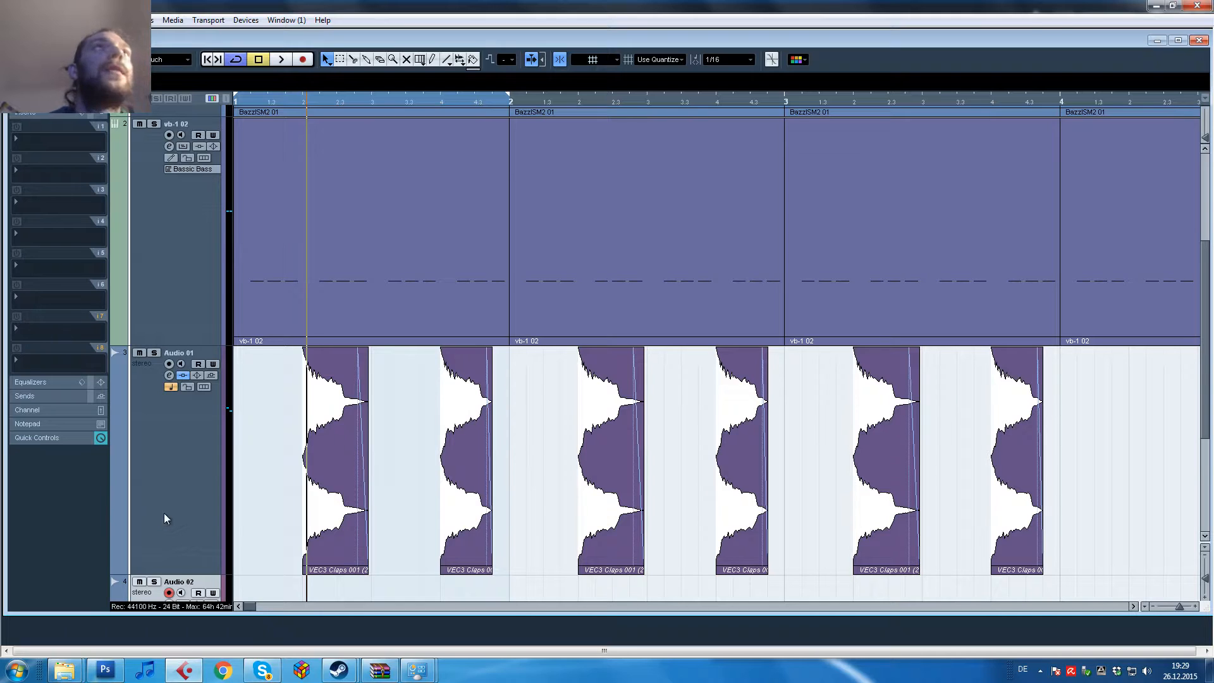
{"action": "scroll", "coordinate": [356, 459], "scroll_direction": "down", "scroll_amount": 3}
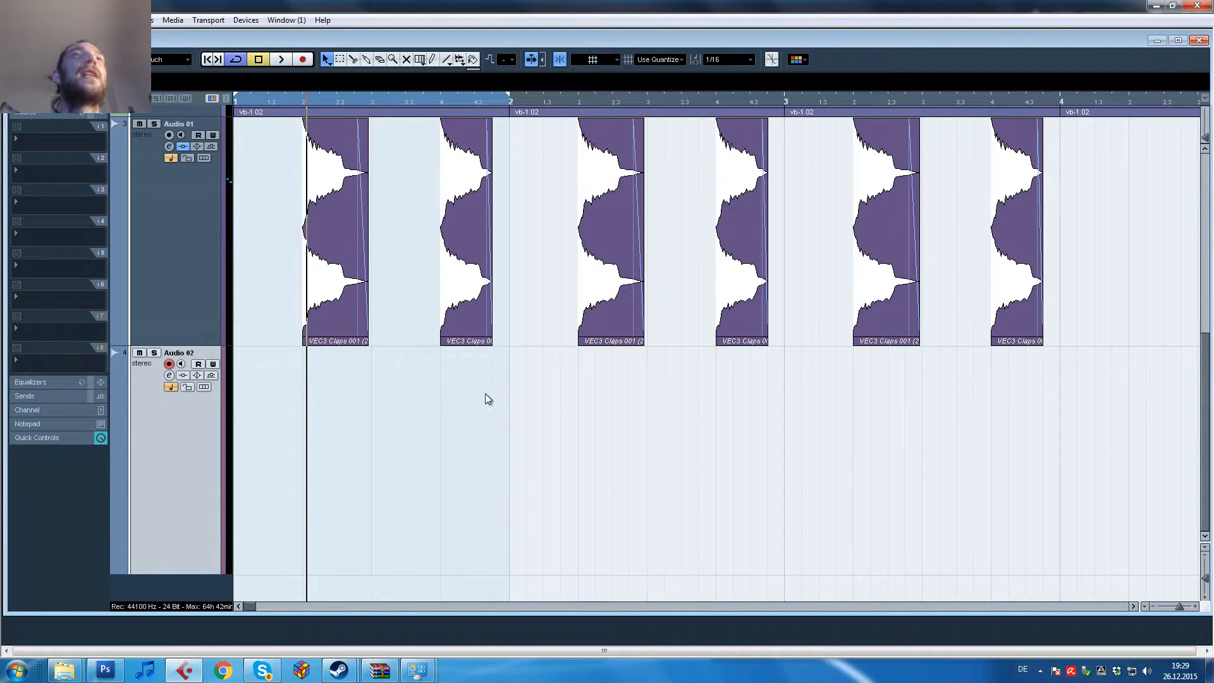
{"action": "scroll", "coordinate": [490, 395], "scroll_direction": "up", "scroll_amount": 3}
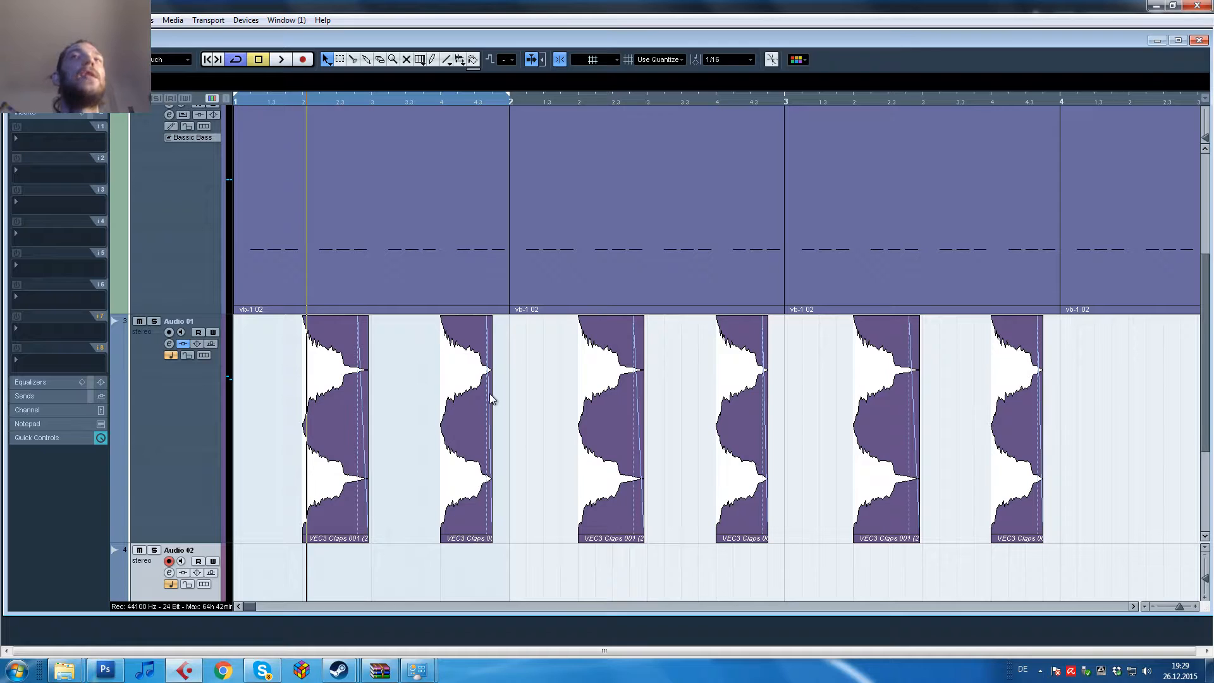
{"action": "scroll", "coordinate": [490, 394], "scroll_direction": "down", "scroll_amount": 2}
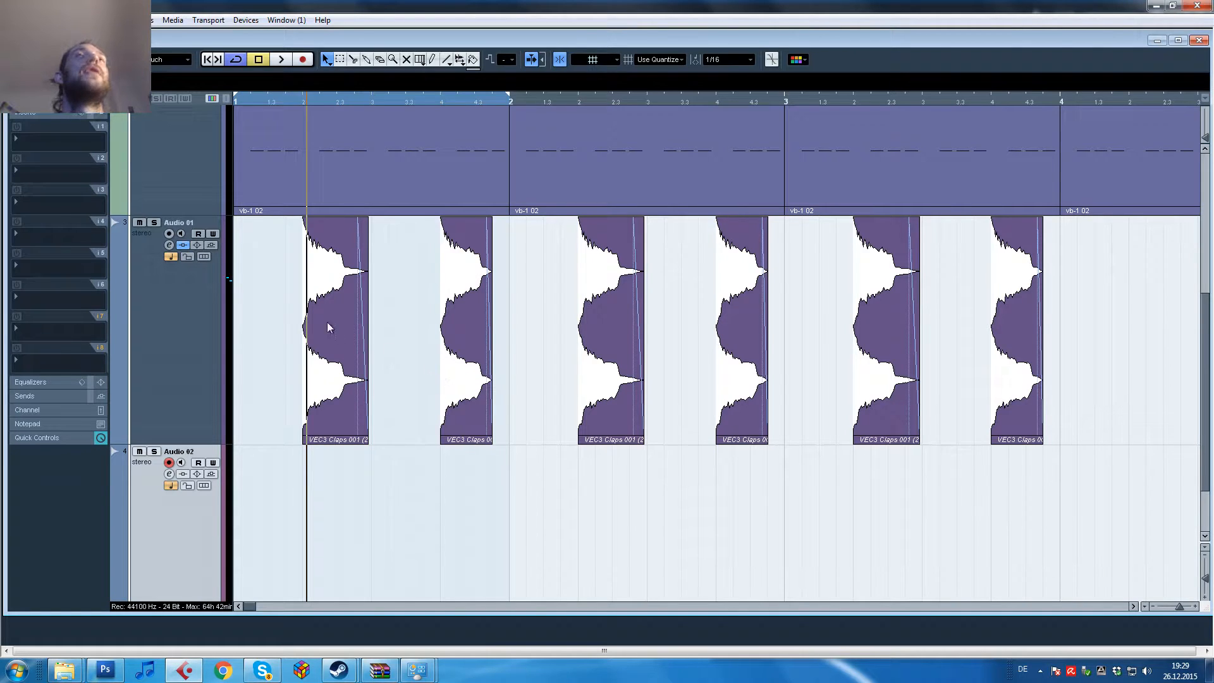
Load the QuadraFuzz (Automap) distortion in the second insert slot of Audio 01 and move its window clear of the first clap.
{"action": "left_click", "coordinate": [142, 364]}
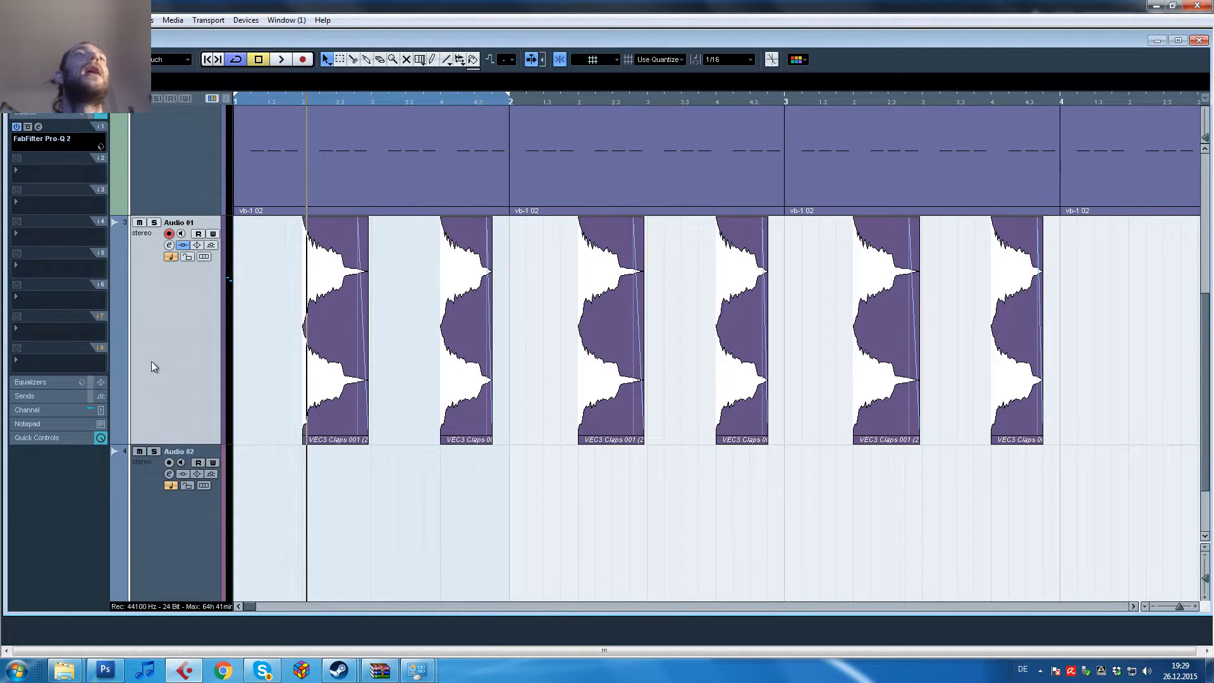
{"action": "left_click", "coordinate": [36, 172]}
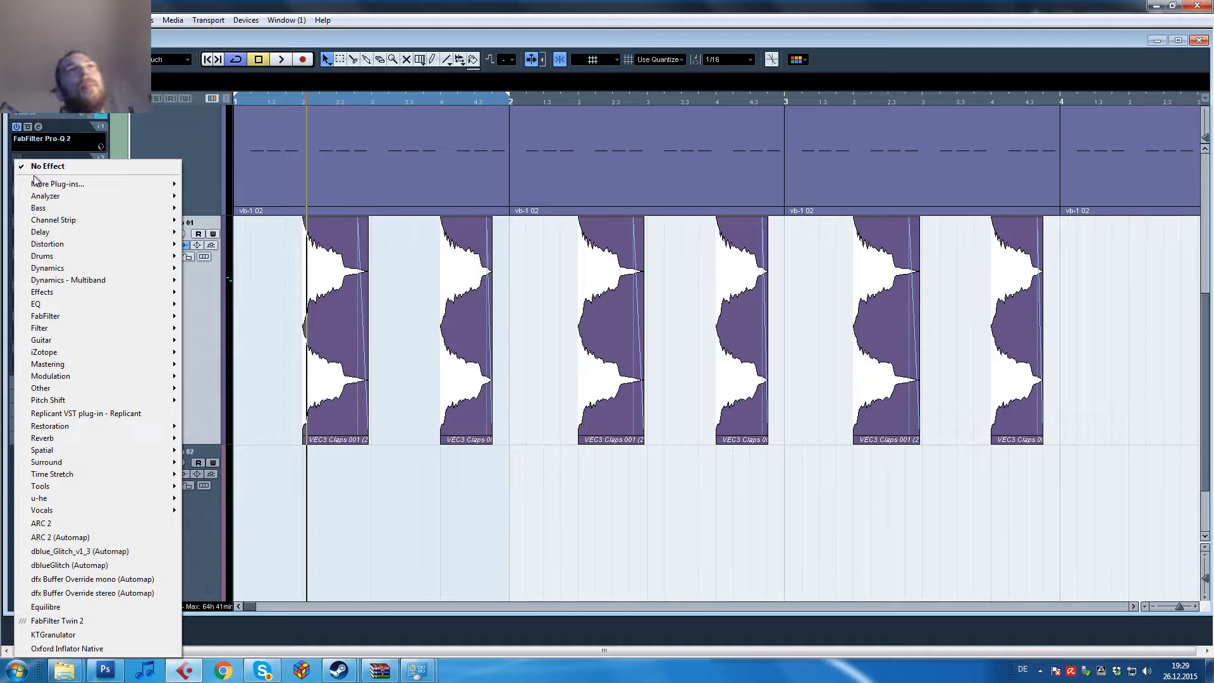
{"action": "mouse_move", "coordinate": [100, 235]}
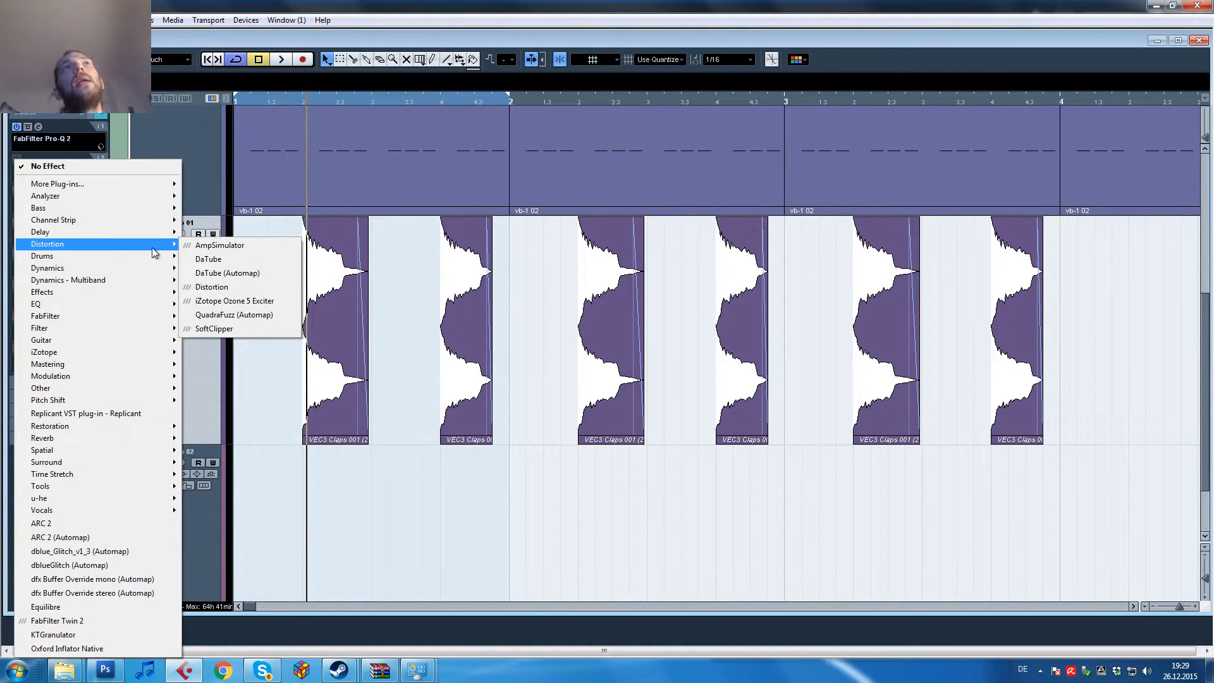
{"action": "left_click", "coordinate": [234, 315]}
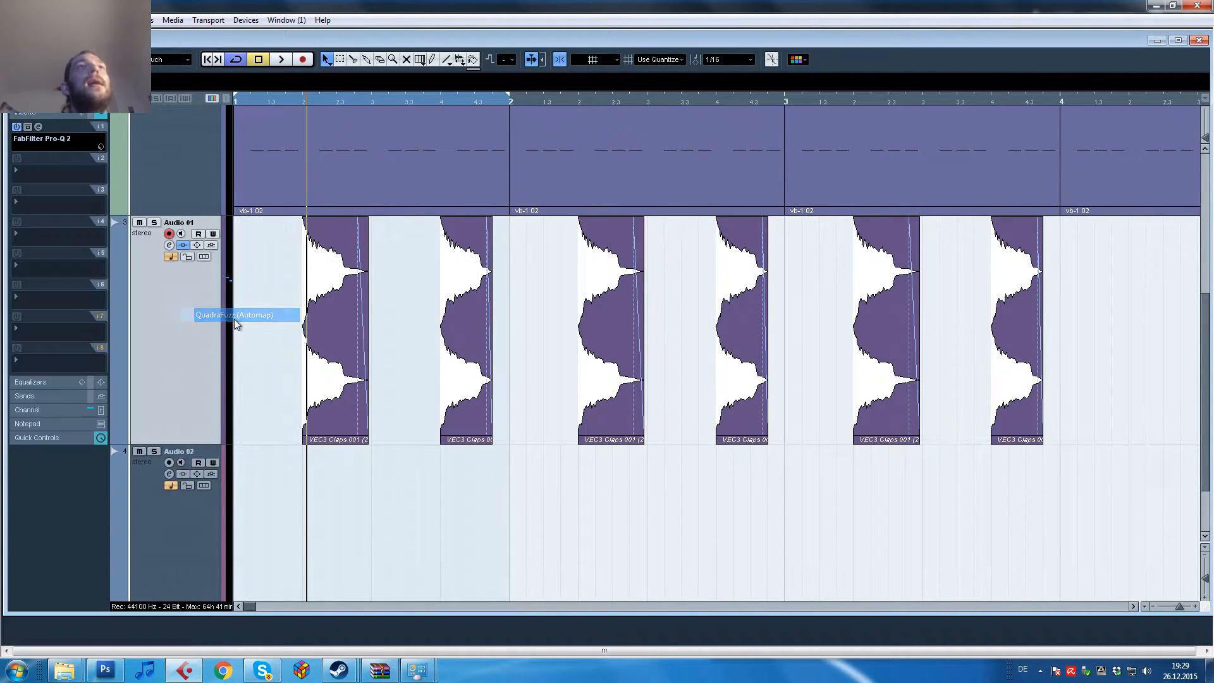
{"action": "left_click_drag", "start_coordinate": [830, 294], "coordinate": [443, 315]}
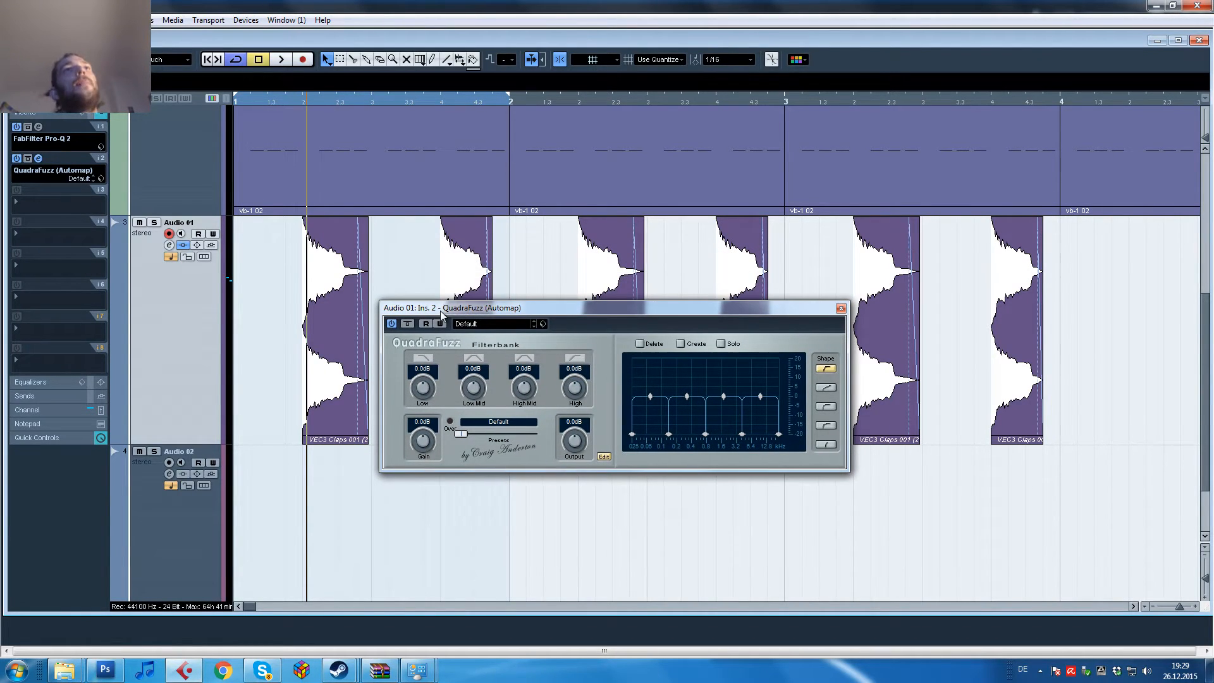
{"action": "left_click_drag", "start_coordinate": [627, 302], "coordinate": [694, 258]}
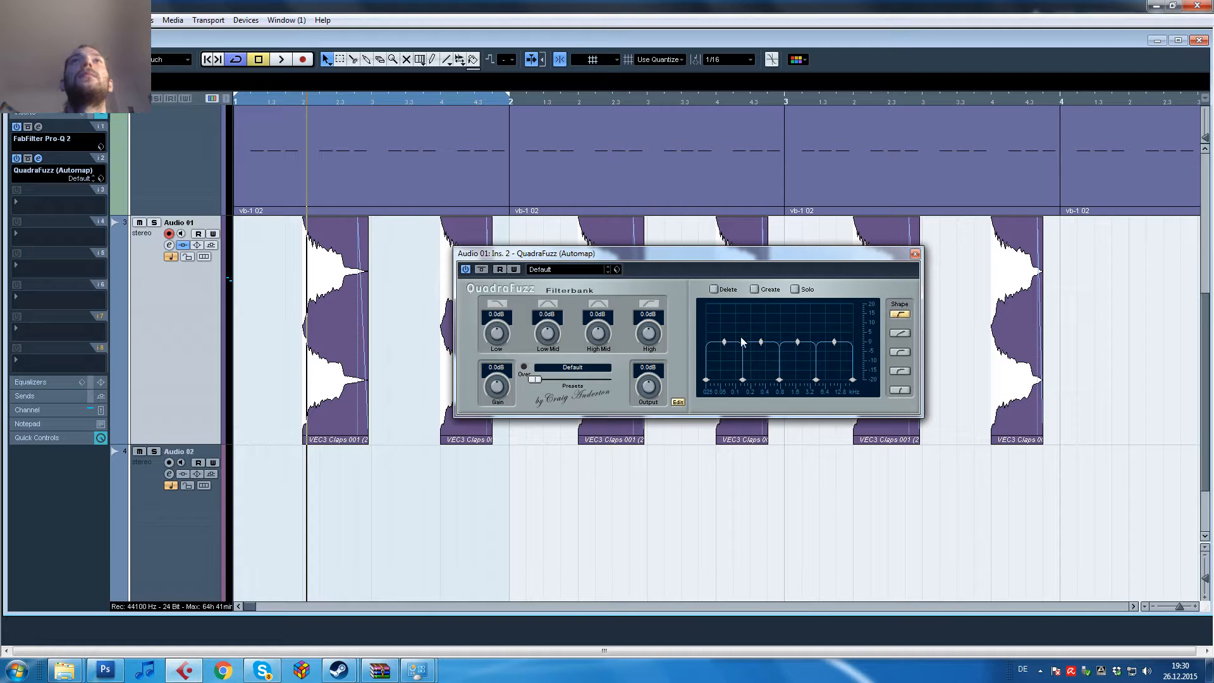
Shift the QuadraFuzz band limits, lower the high band slightly and play the loop to hear the distortion.
{"action": "left_click_drag", "start_coordinate": [762, 383], "coordinate": [769, 384]}
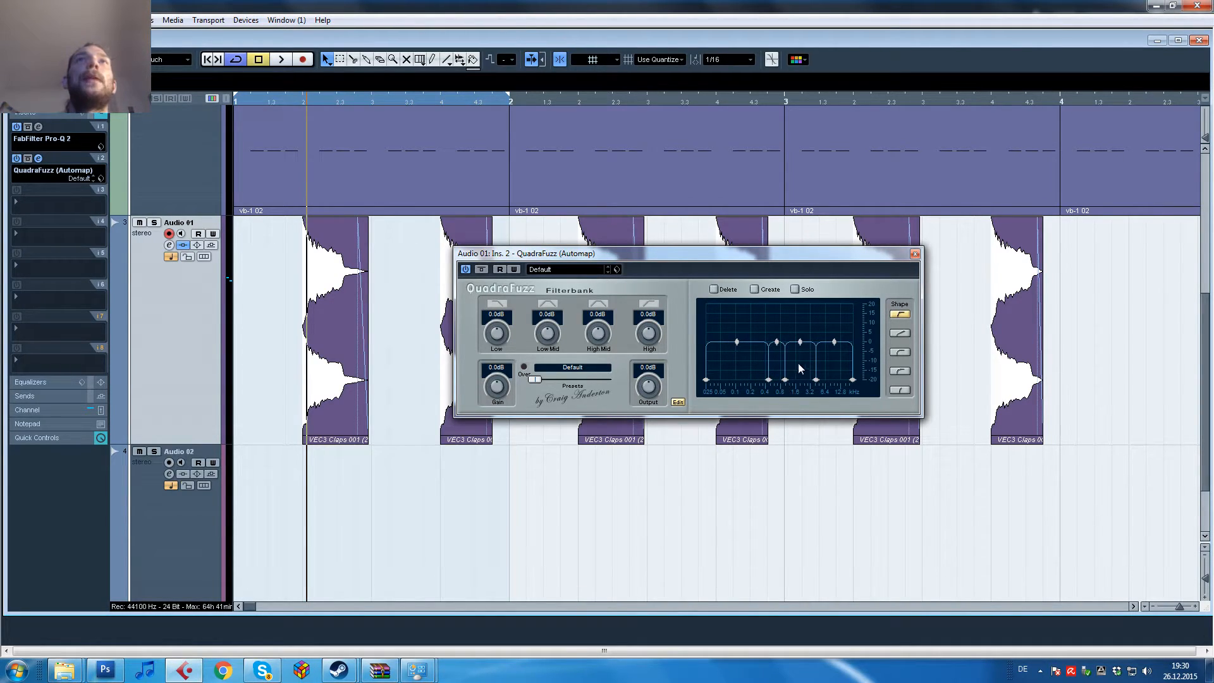
{"action": "left_click_drag", "start_coordinate": [852, 380], "coordinate": [832, 346]}
{"action": "left_click_drag", "start_coordinate": [771, 383], "coordinate": [724, 342]}
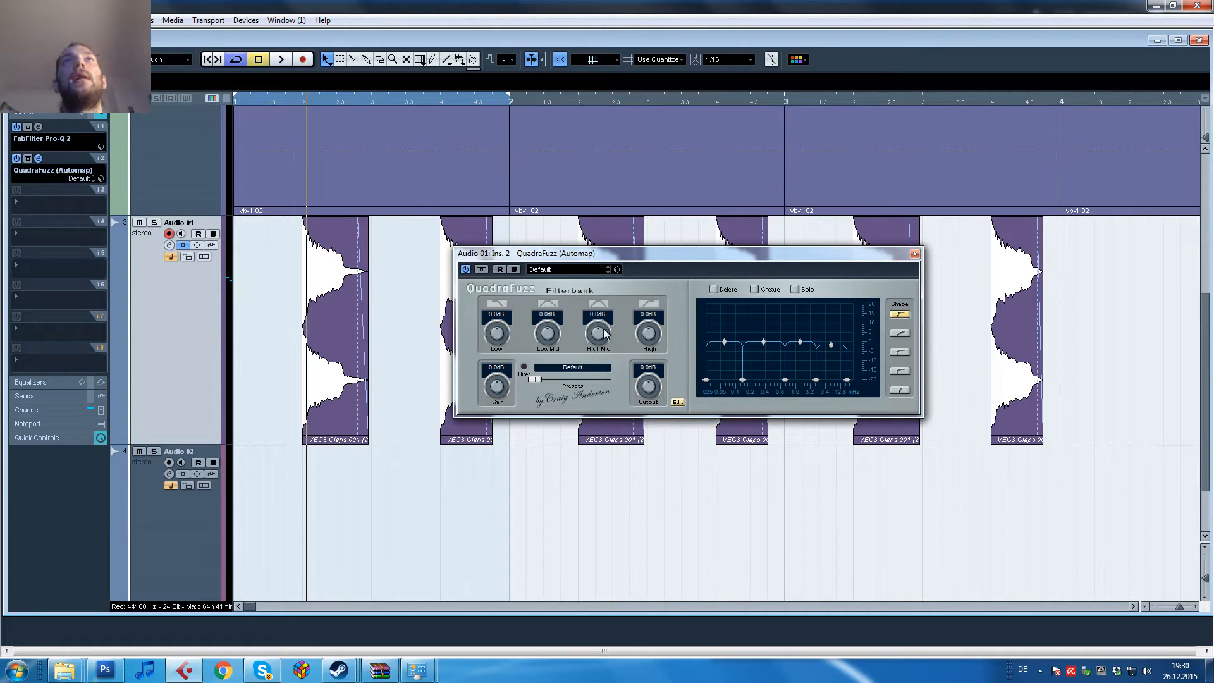
{"action": "key", "text": "space"}
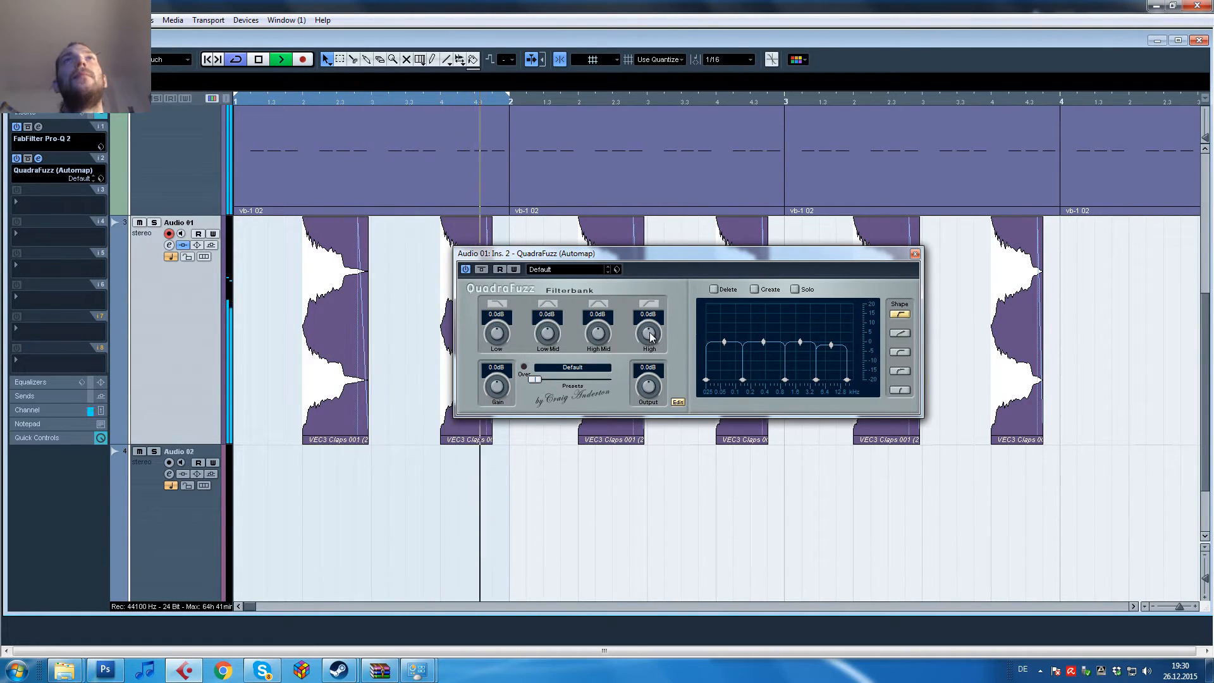
{"action": "key", "text": "space"}
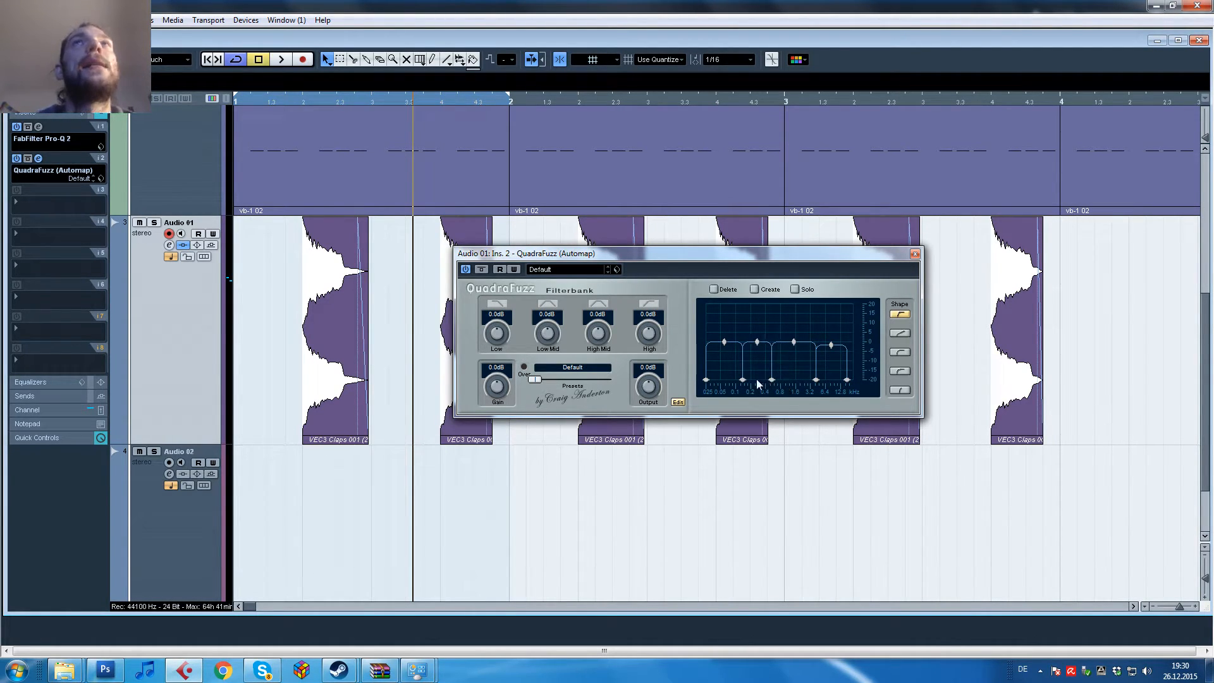
Narrow QuadraFuzz's low-mid band and raise it to about 8 dB, and lower the high-mid band to about -7 dB.
{"action": "left_click_drag", "start_coordinate": [767, 382], "coordinate": [777, 387]}
{"action": "key", "text": "space"}
{"action": "left_click_drag", "start_coordinate": [778, 342], "coordinate": [786, 337]}
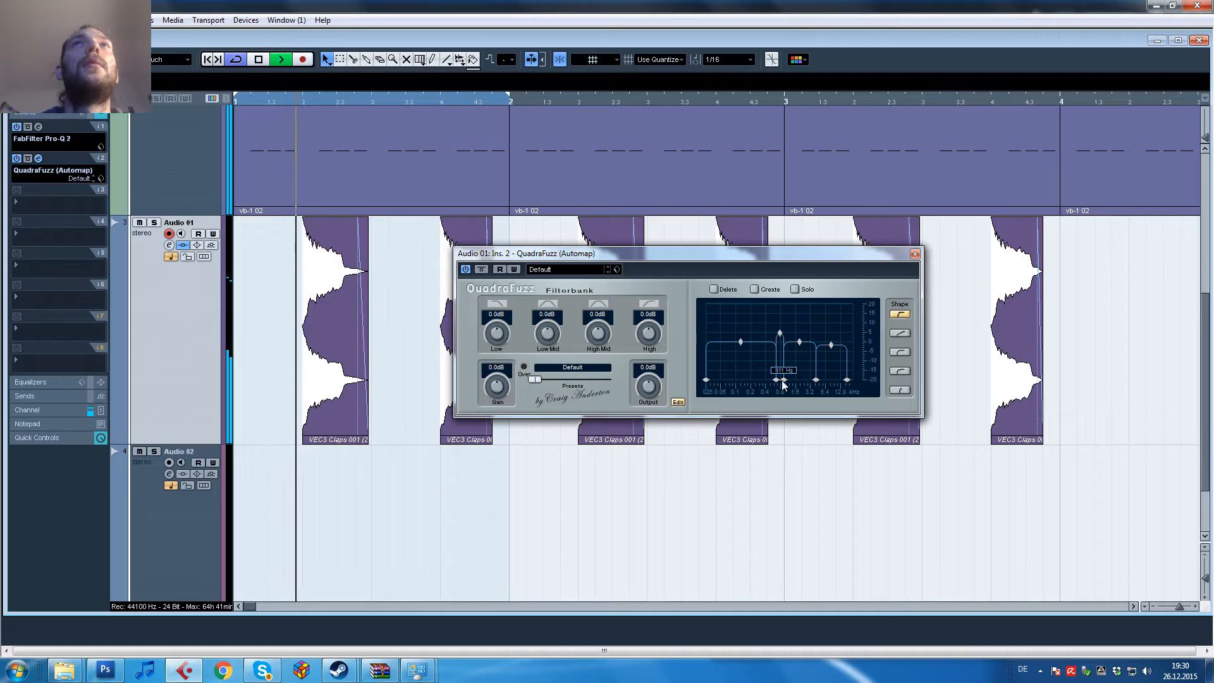
{"action": "left_click_drag", "start_coordinate": [777, 380], "coordinate": [778, 381]}
{"action": "left_click_drag", "start_coordinate": [781, 332], "coordinate": [802, 358]}
Choose the second distortion shape for the selected band and pull the low band down to -20 dB during playback.
{"action": "left_click", "coordinate": [903, 334]}
{"action": "key", "text": "space"}
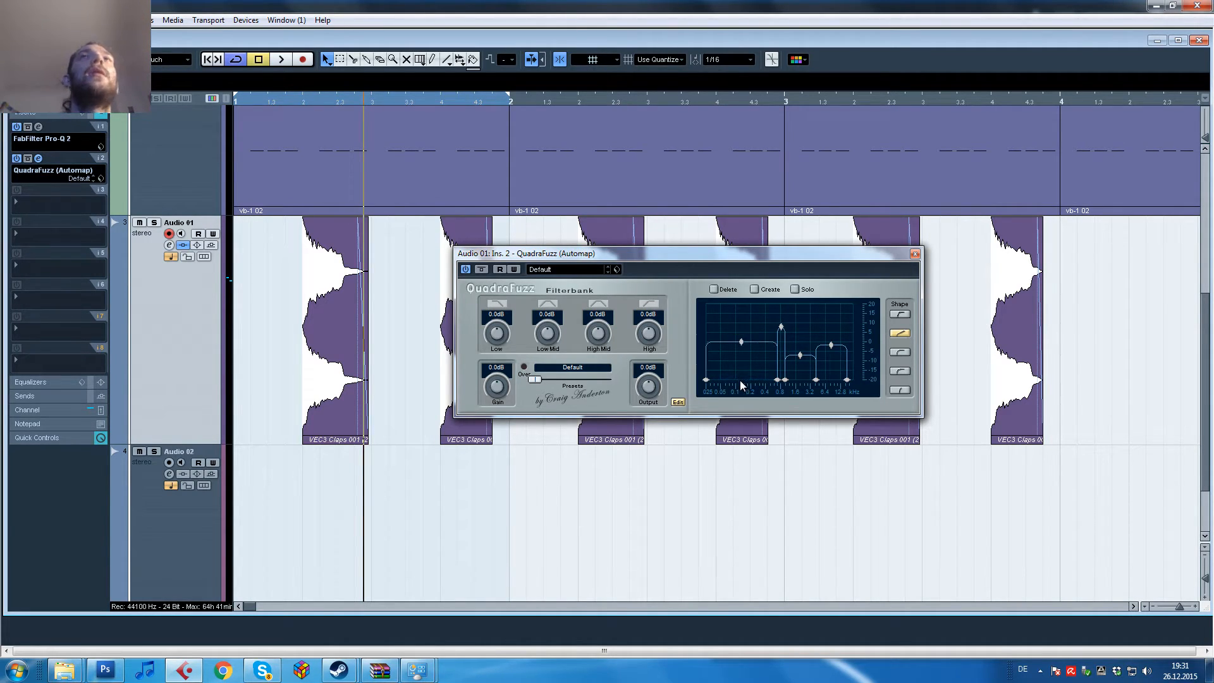
{"action": "key", "text": "space"}
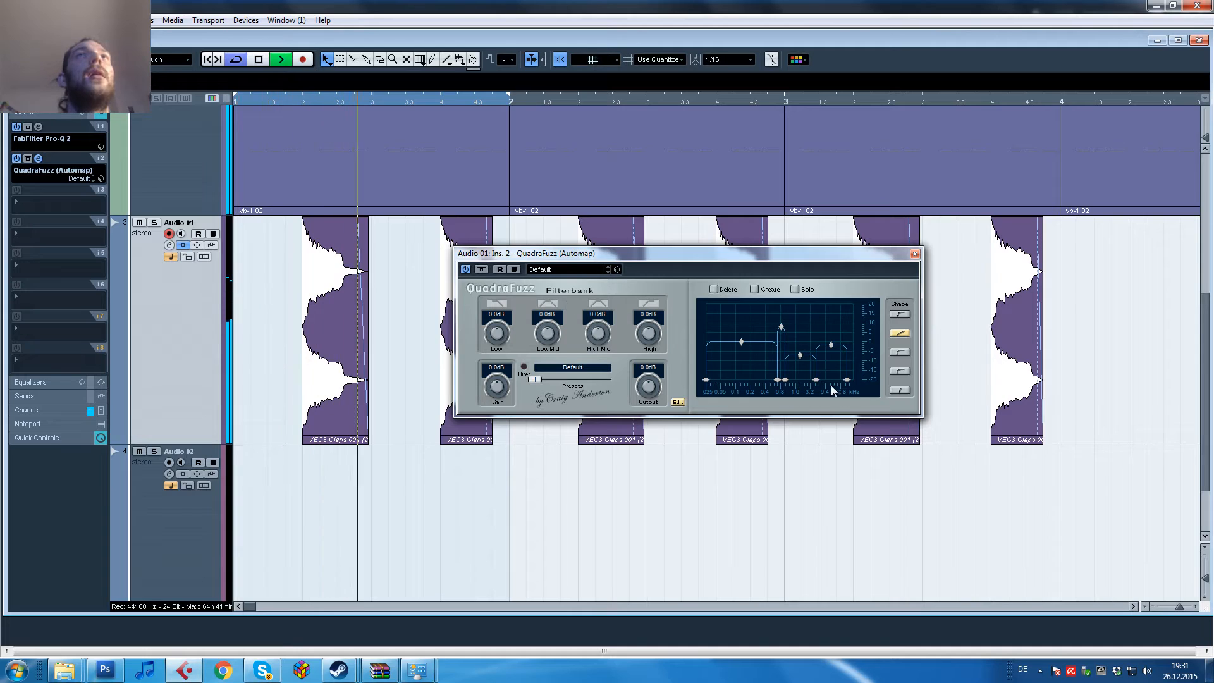
{"action": "key", "text": "space"}
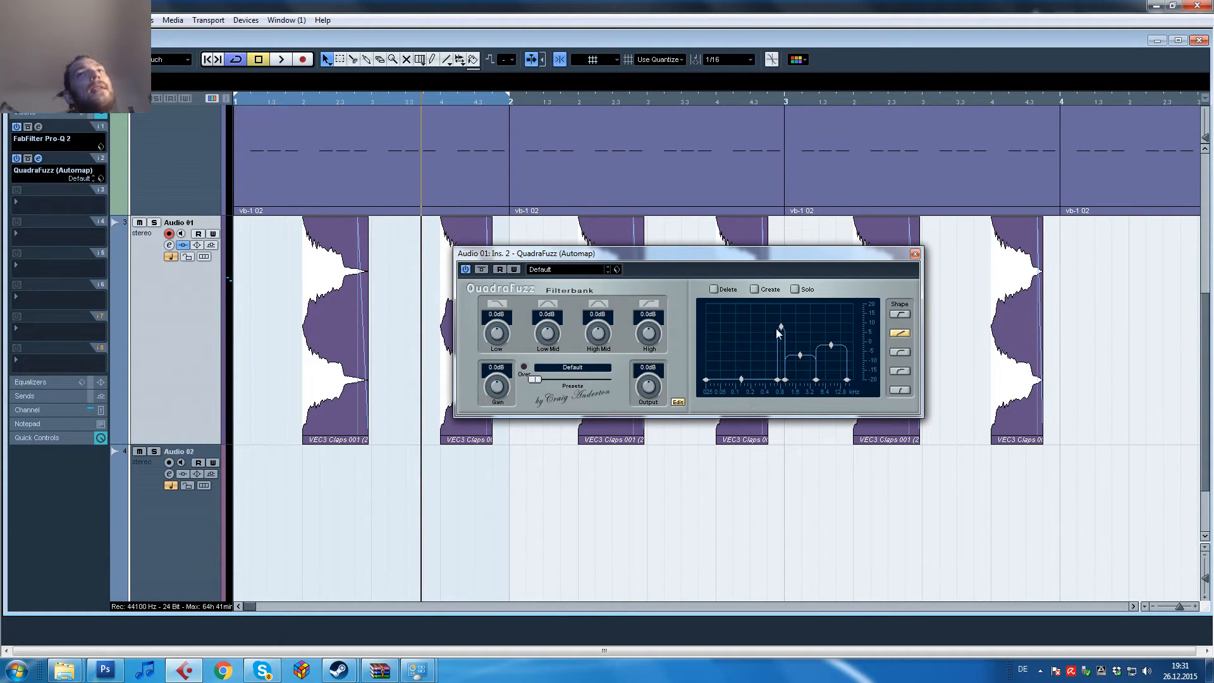
Compare the claps with QuadraFuzz bypassed and active during playback, and close the plug-in.
{"action": "left_click", "coordinate": [485, 270]}
{"action": "key", "text": "space"}
{"action": "key", "text": "space"}
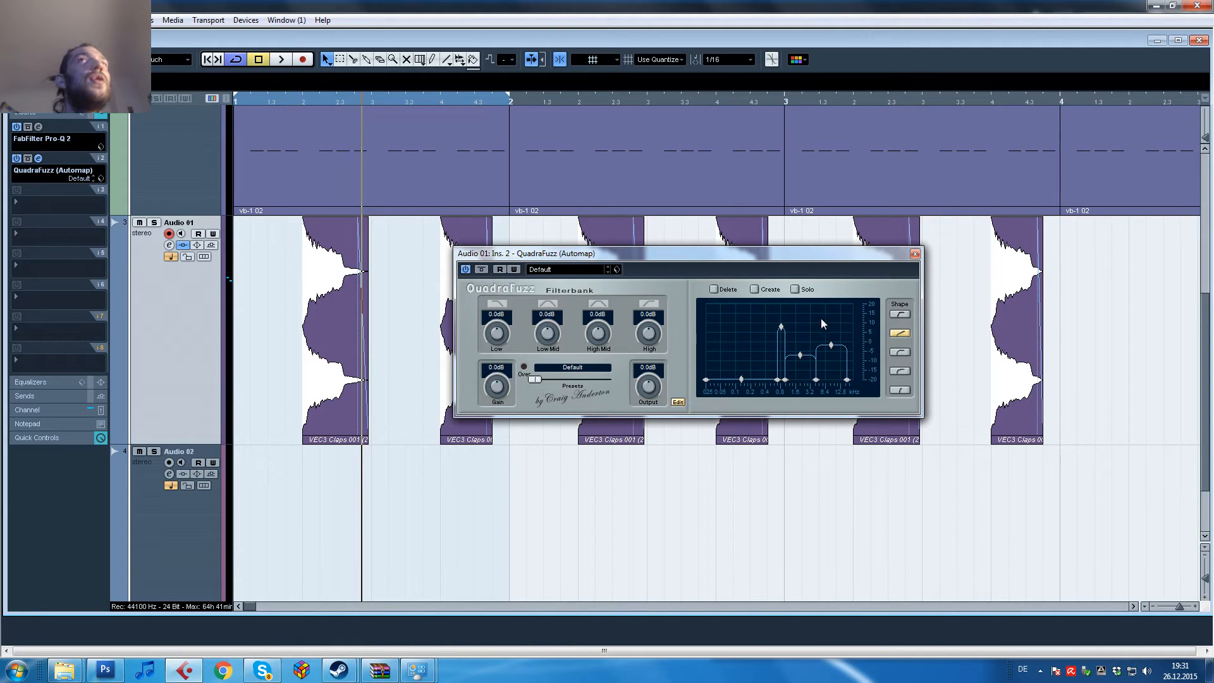
{"action": "left_click", "coordinate": [915, 254]}
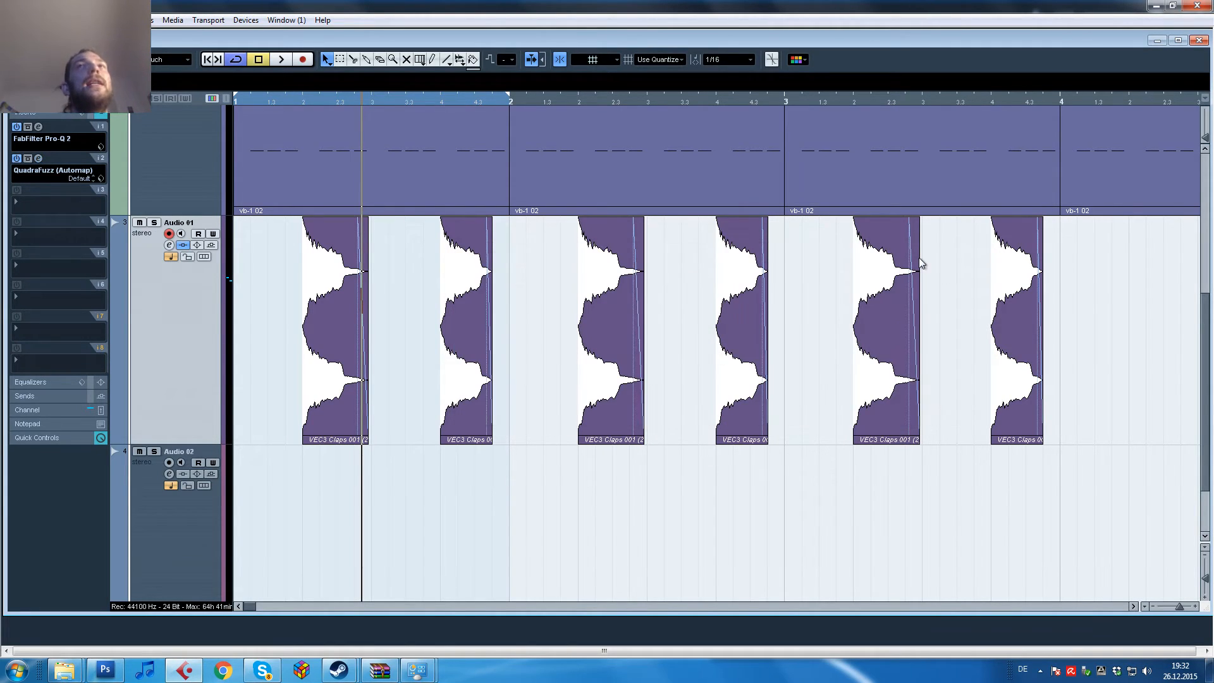
Move Pro-Q 2 from the first to the third insert slot, after QuadraFuzz, and play the loop with its window open.
{"action": "left_click", "coordinate": [50, 170]}
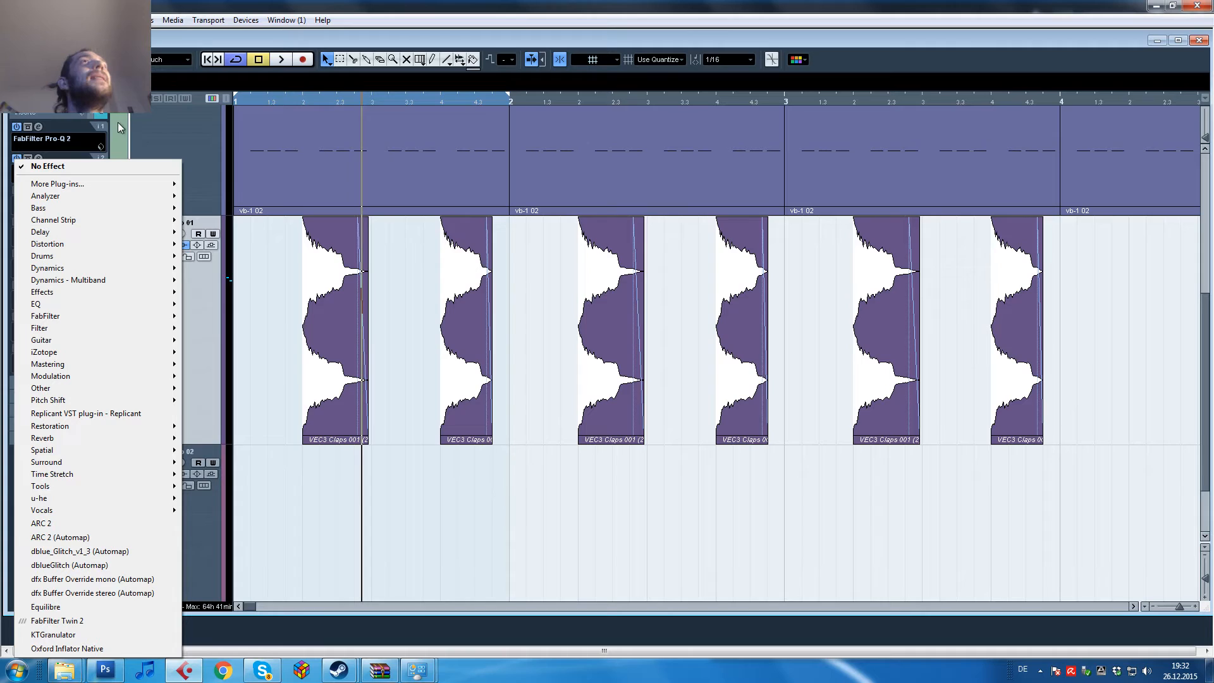
{"action": "left_click", "coordinate": [93, 123]}
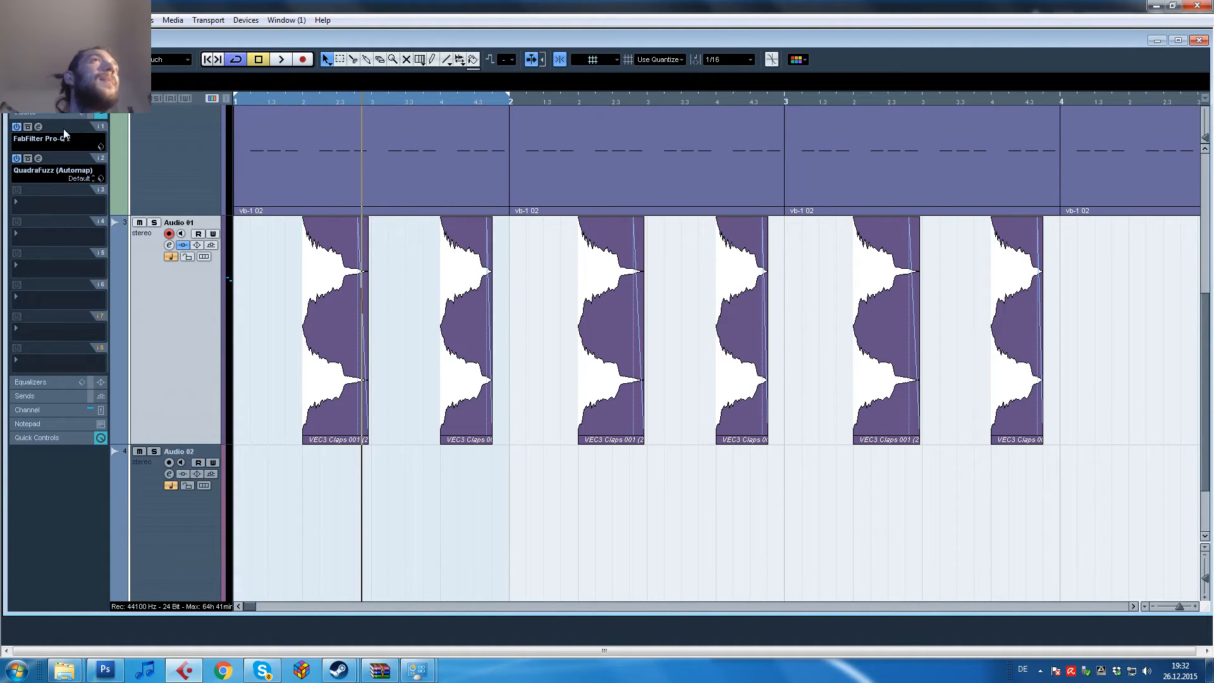
{"action": "left_click_drag", "start_coordinate": [66, 184], "coordinate": [69, 201]}
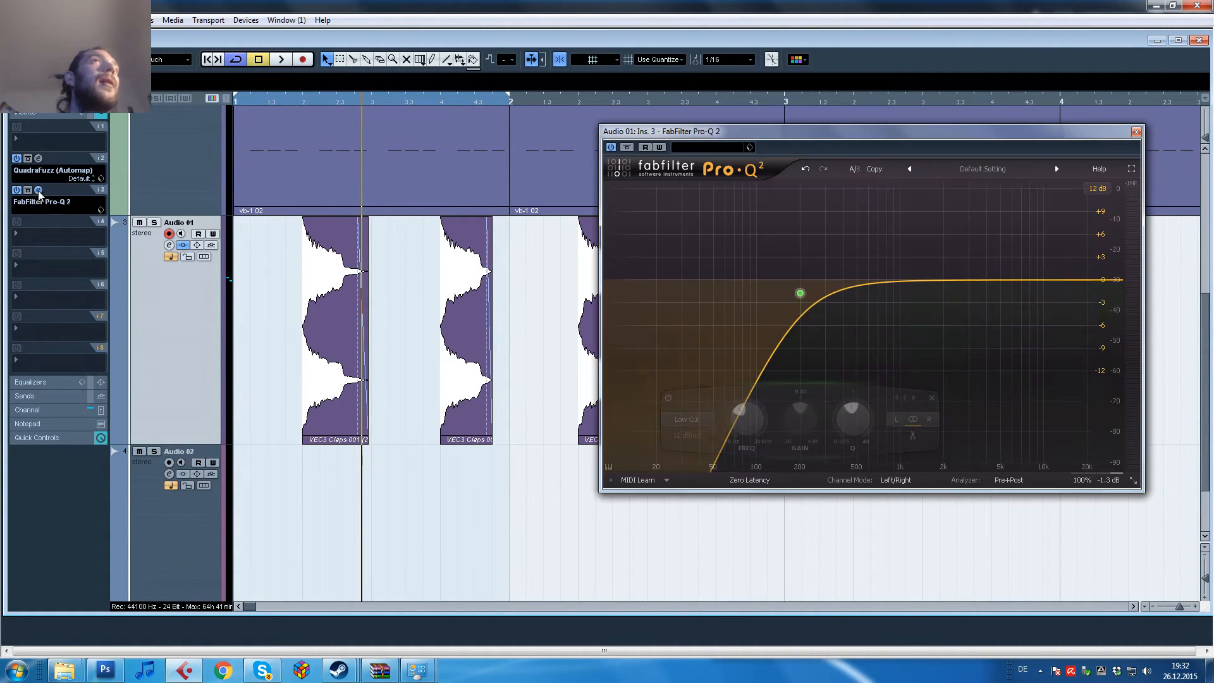
{"action": "key", "text": "space"}
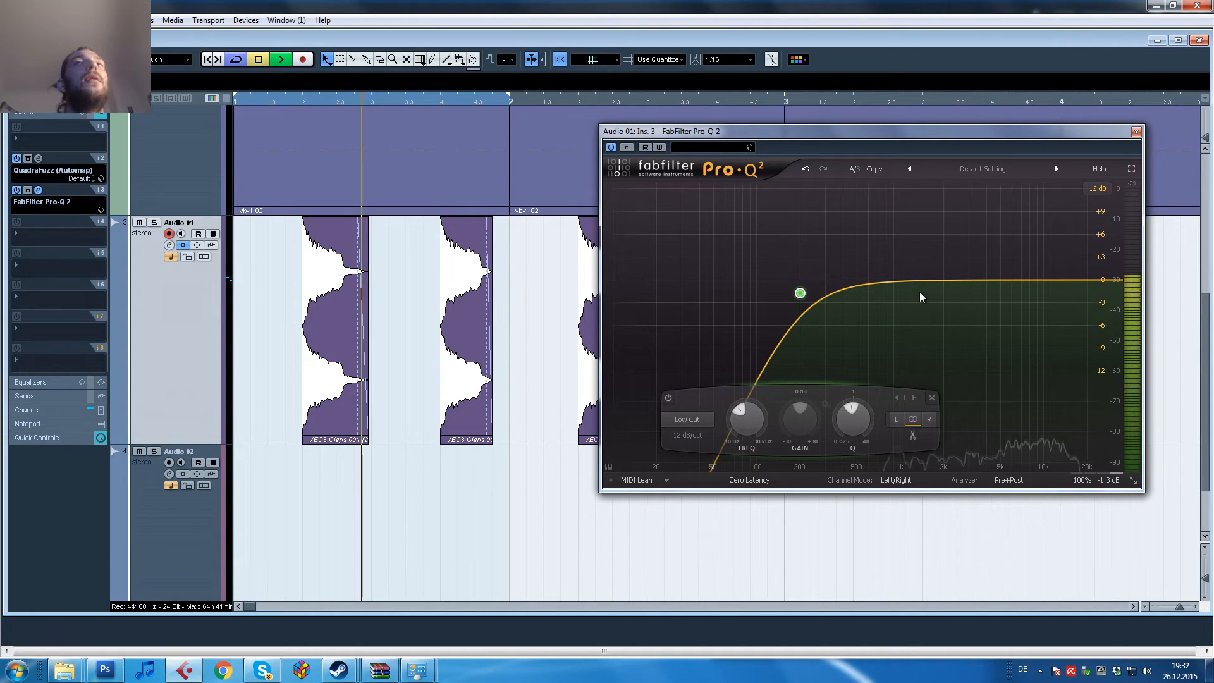
Add Pro-Q 2 bell cuts of about -1.9 dB at 13 kHz and -22.6 dB at 914 Hz with Q 17.25, and stop playback.
{"action": "left_click_drag", "start_coordinate": [980, 281], "coordinate": [1061, 297]}
{"action": "left_click_drag", "start_coordinate": [898, 280], "coordinate": [898, 307]}
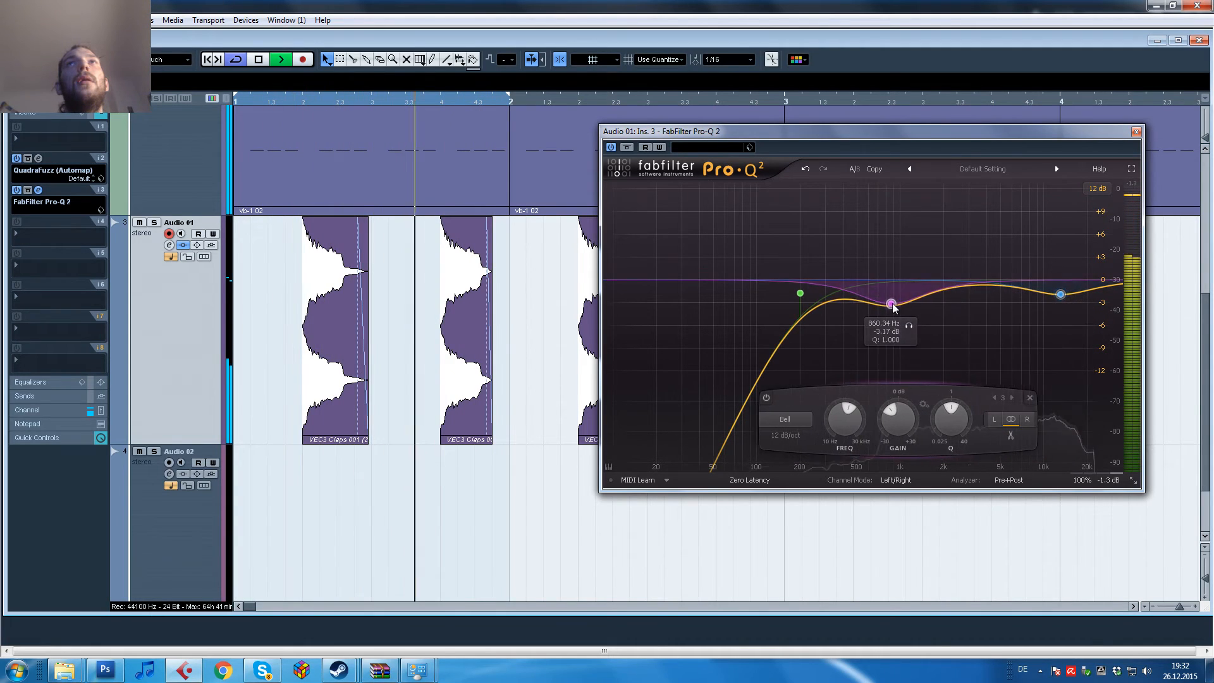
{"action": "left_click_drag", "start_coordinate": [951, 420], "coordinate": [966, 362]}
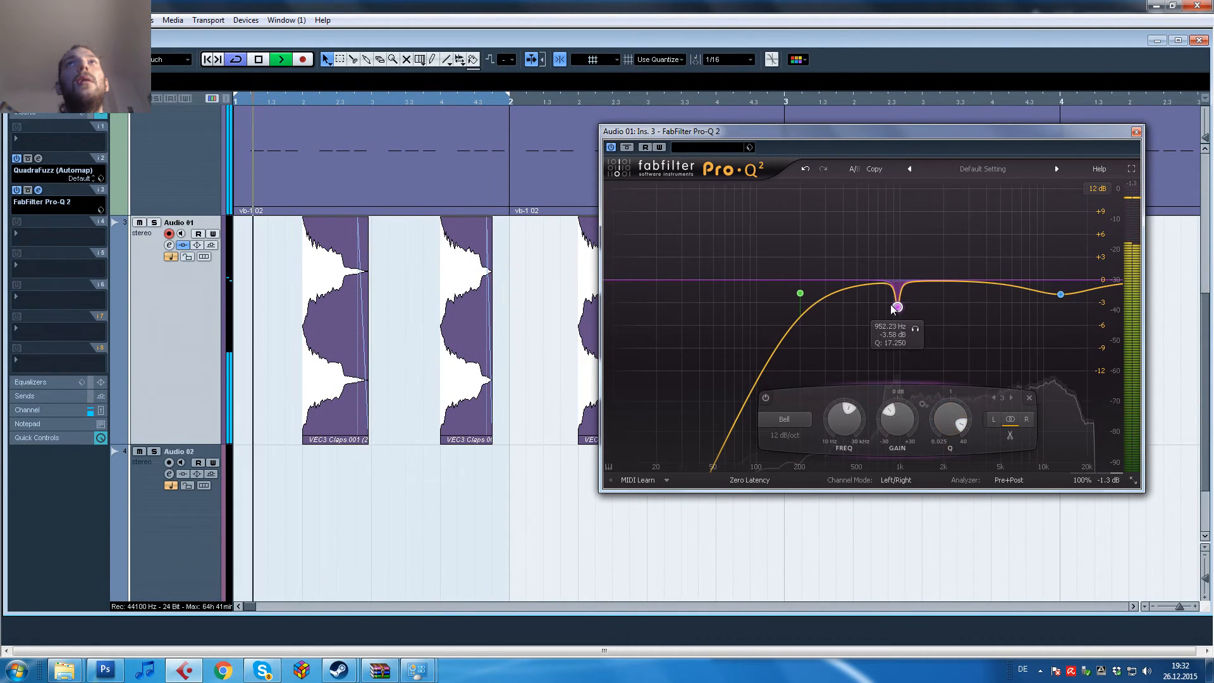
{"action": "left_click_drag", "start_coordinate": [898, 310], "coordinate": [895, 454]}
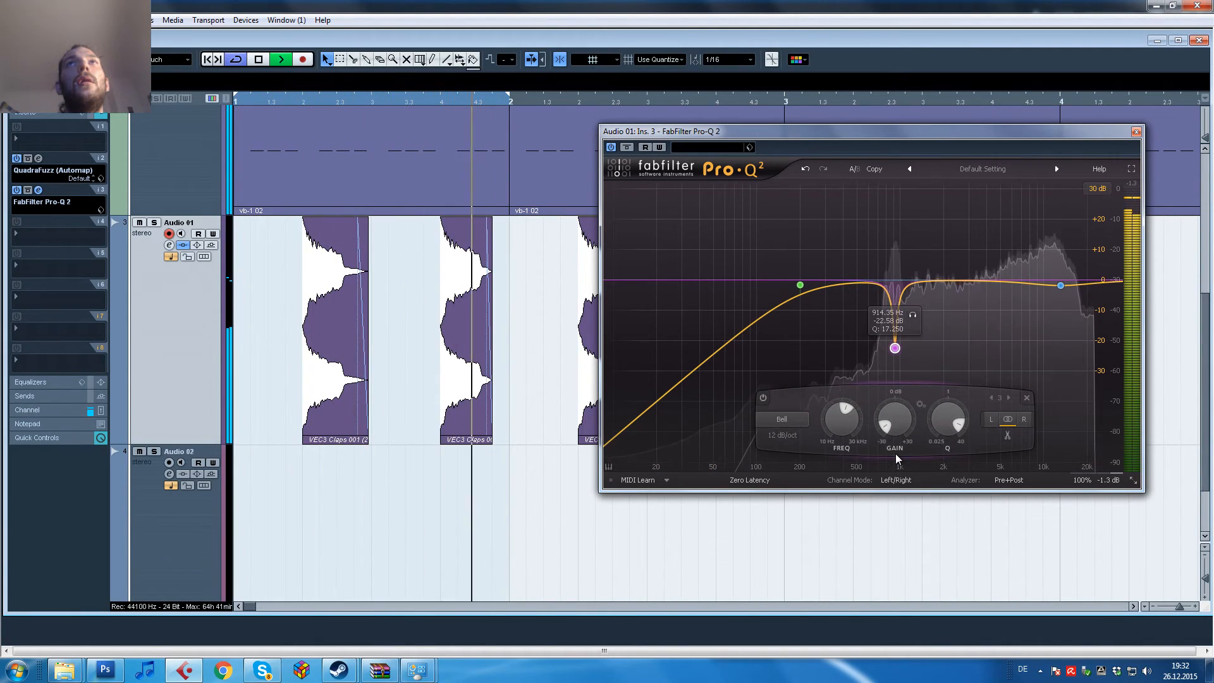
{"action": "key", "text": "space"}
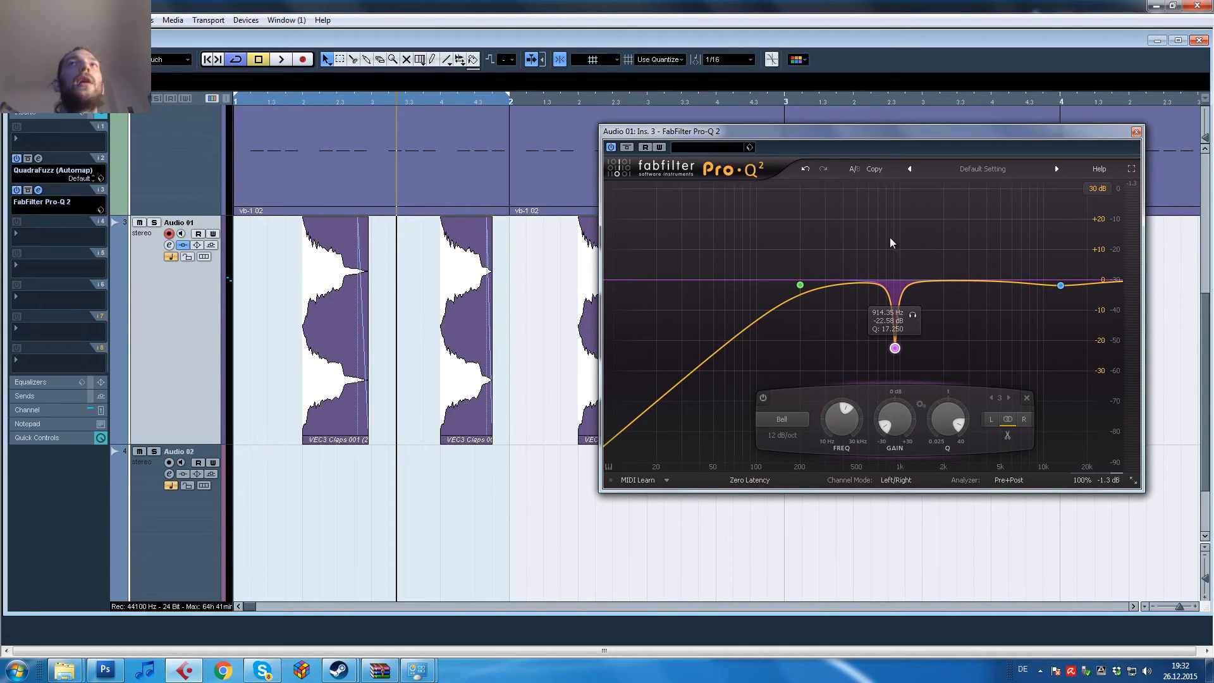
Review the QuadraFuzz settings and the options of Pro-Q 2's highest band, and close both plug-in windows.
{"action": "left_click", "coordinate": [39, 158]}
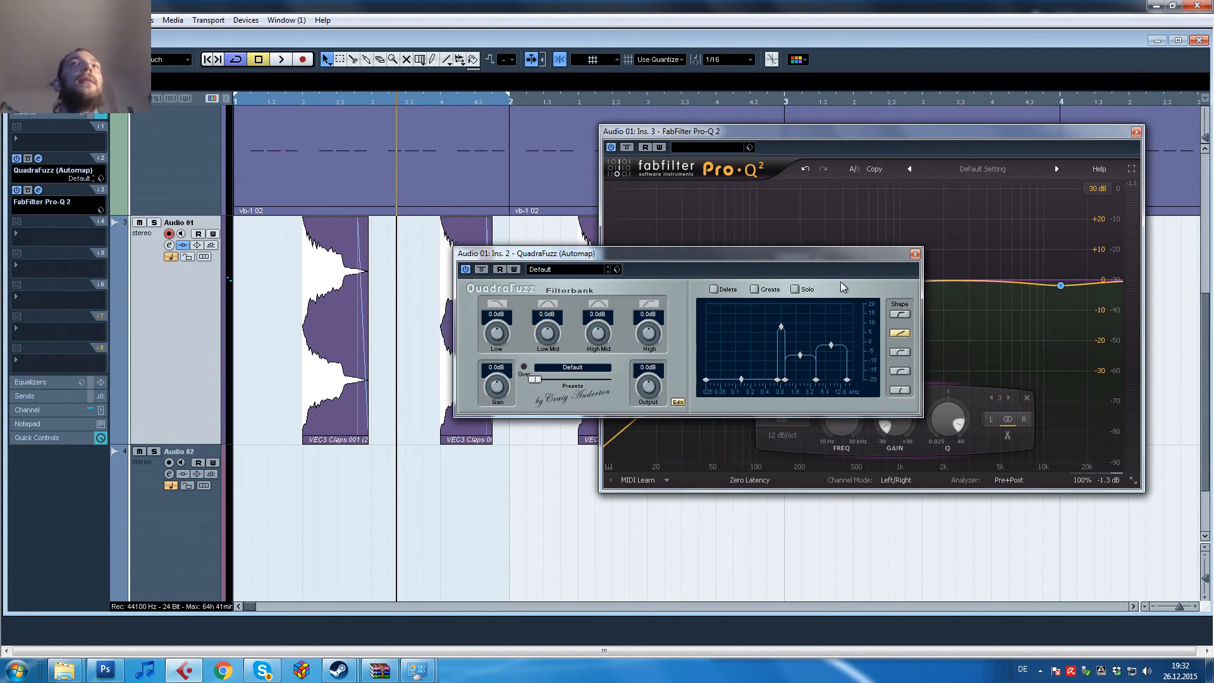
{"action": "left_click", "coordinate": [918, 253]}
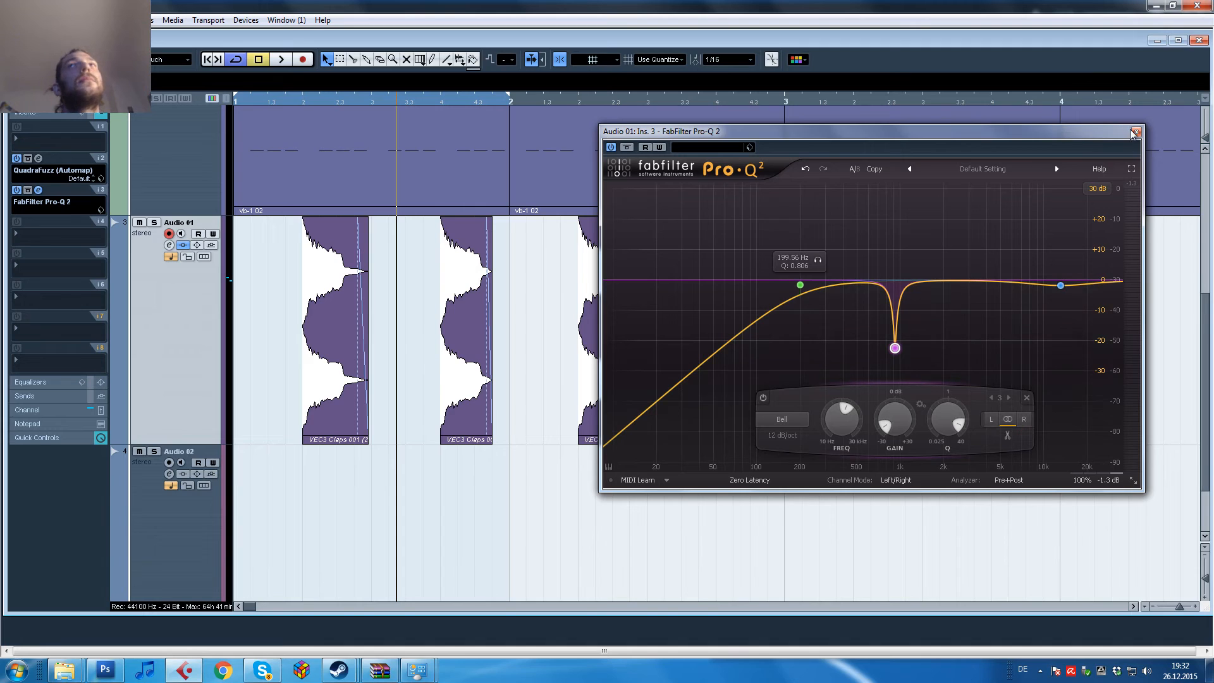
{"action": "left_click", "coordinate": [1111, 286]}
{"action": "right_click", "coordinate": [1063, 289]}
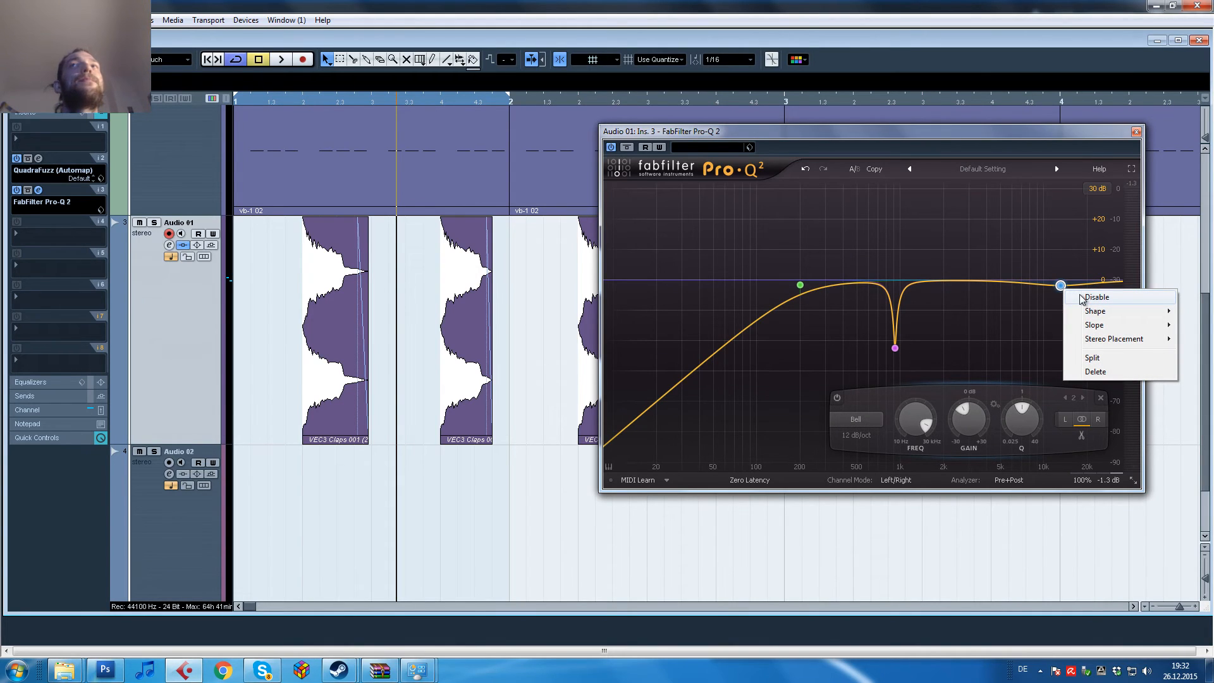
{"action": "left_click", "coordinate": [1038, 261]}
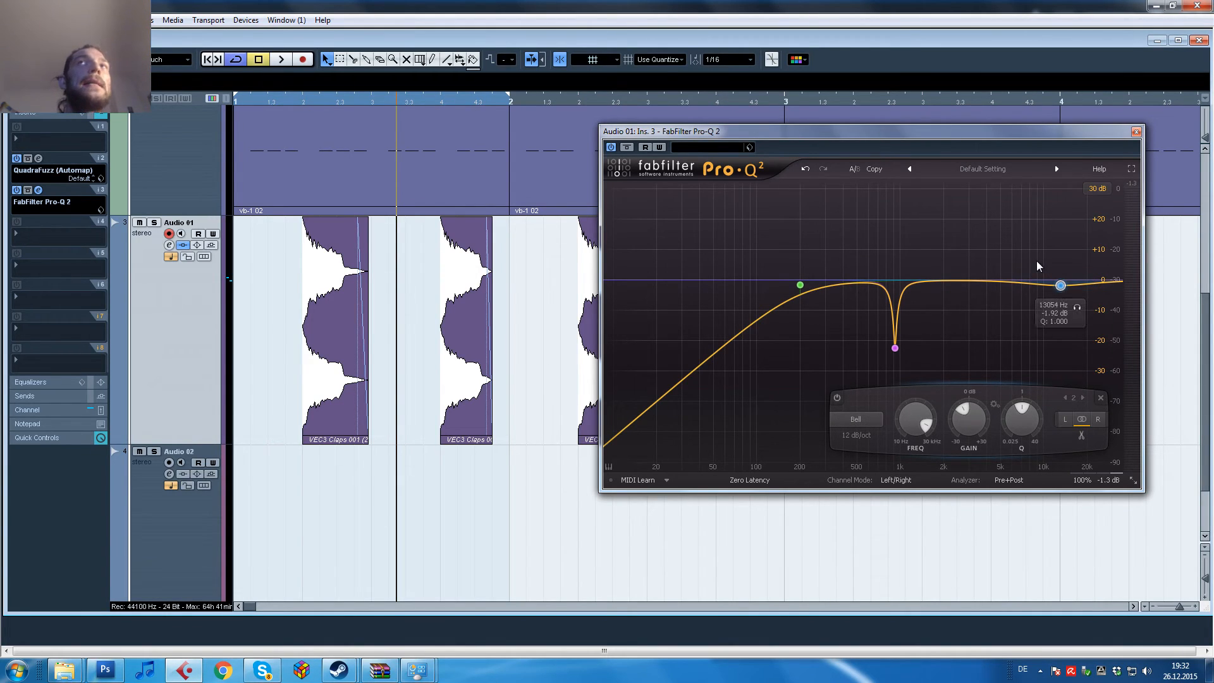
{"action": "left_click", "coordinate": [1137, 132]}
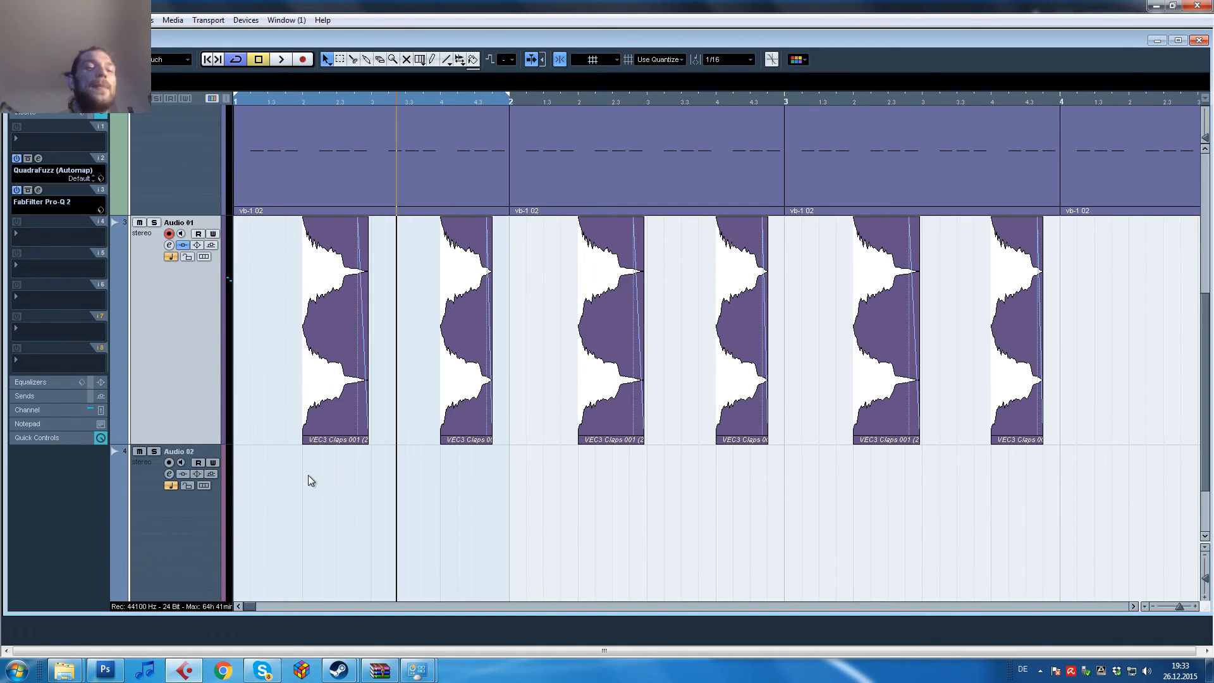
Extend the loop range to the start of bar 4 and review the clap track's Pro-Q 2 curve.
{"action": "left_click", "coordinate": [1057, 99], "text": "alt"}
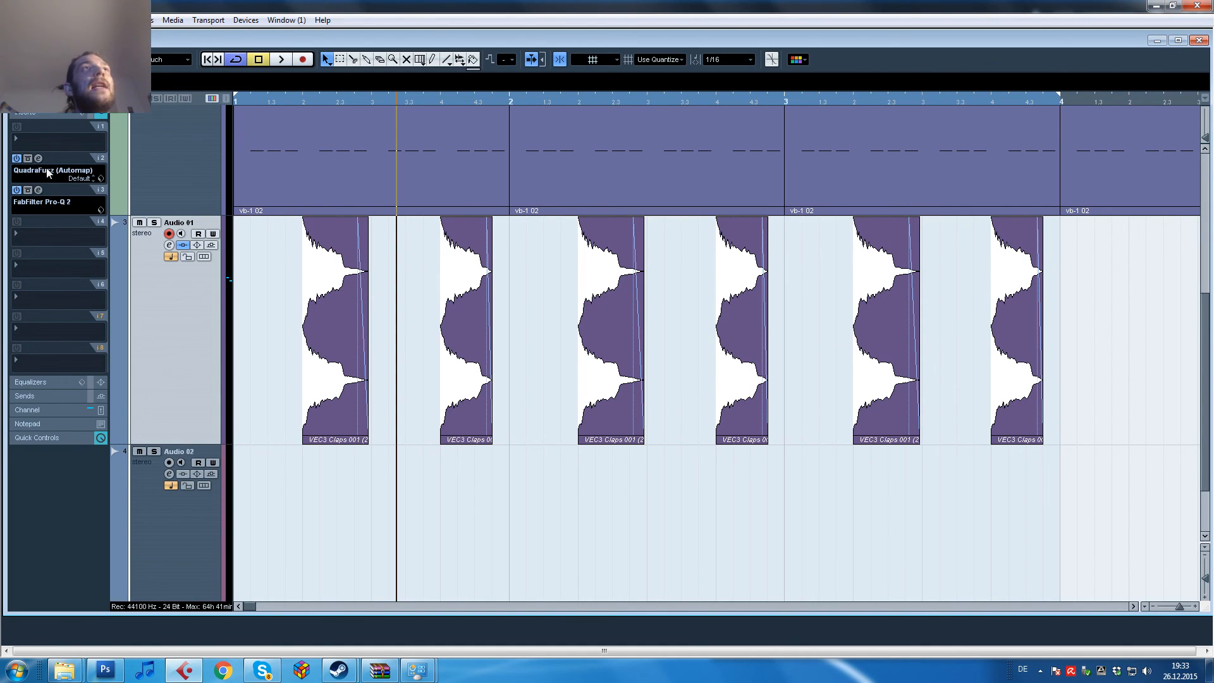
{"action": "left_click", "coordinate": [38, 200]}
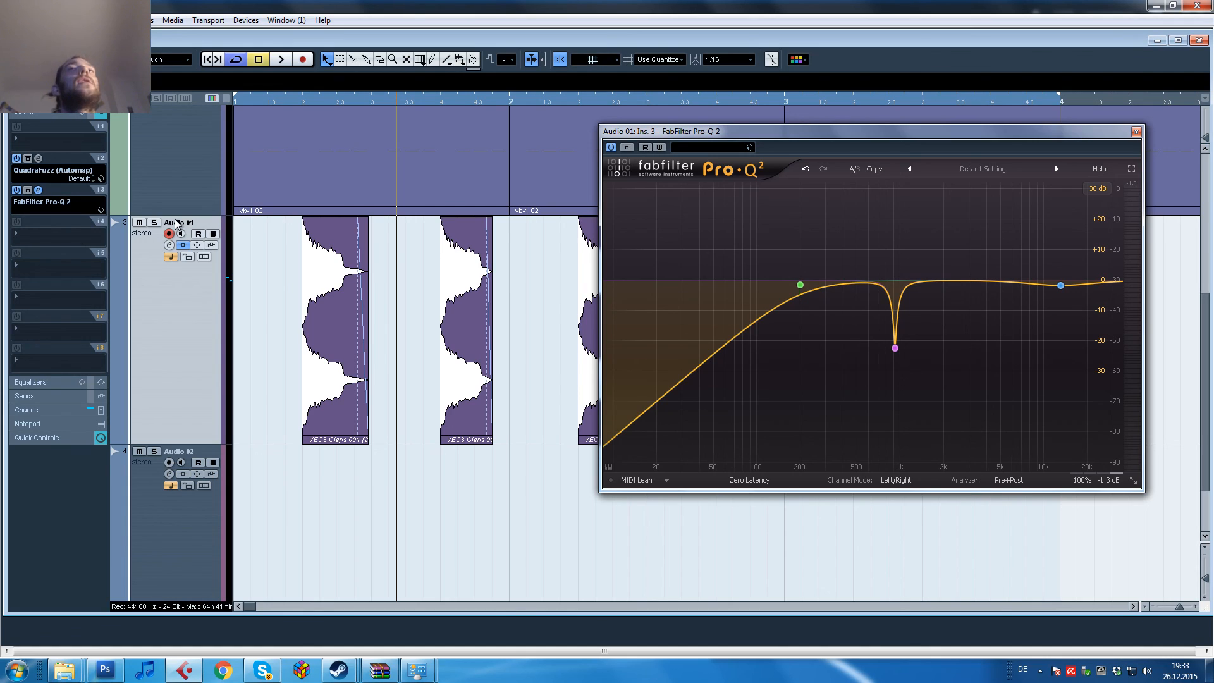
{"action": "left_click", "coordinate": [1137, 132]}
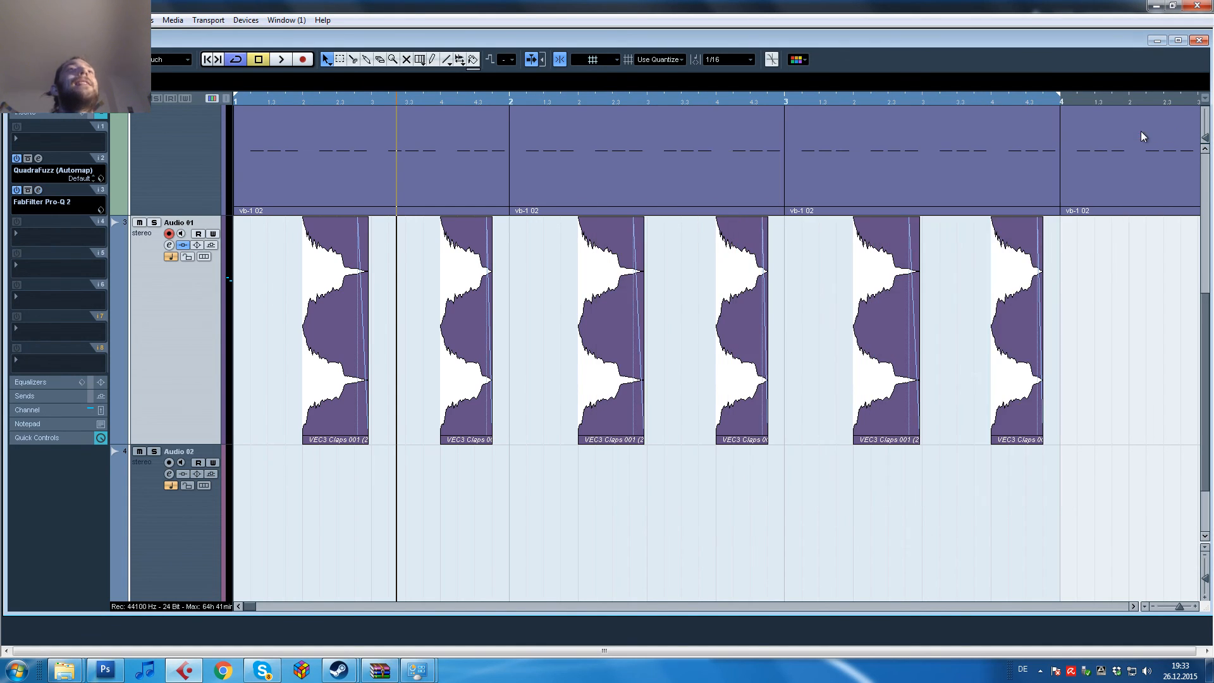
{"action": "left_click_drag", "start_coordinate": [451, 98], "coordinate": [429, 79]}
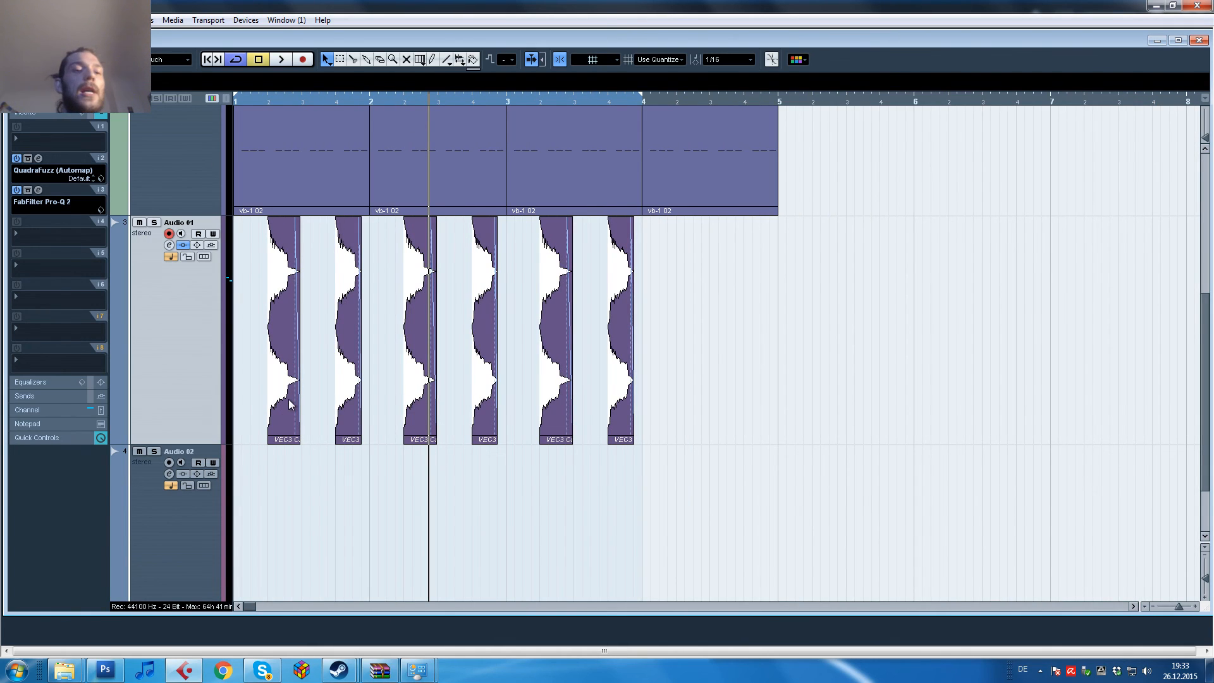